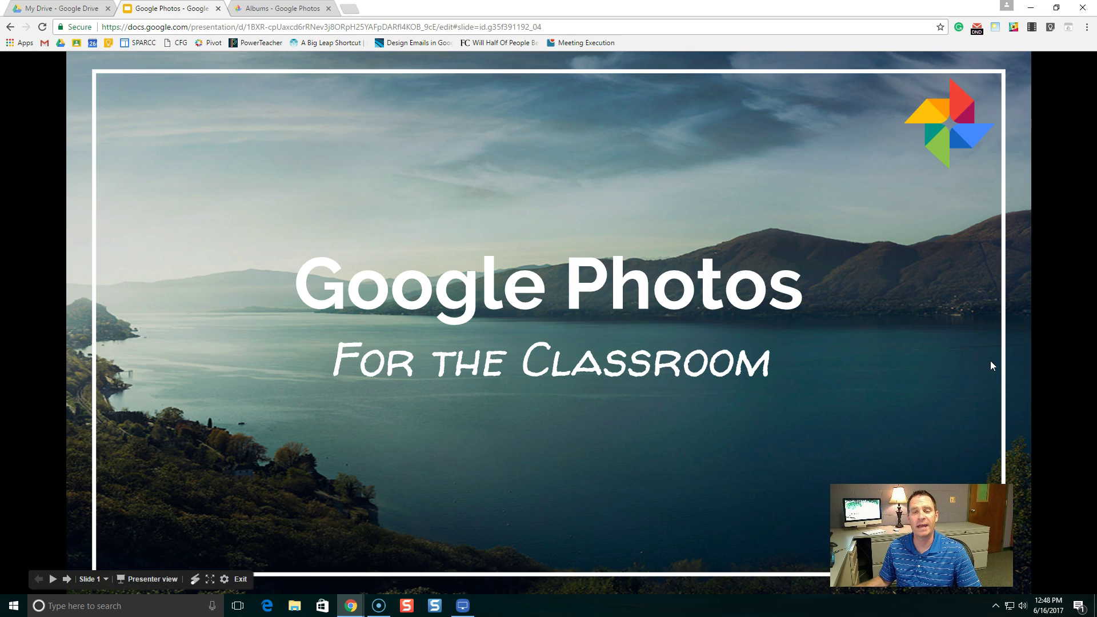
Step: Advance the slideshow past the blog slide to the 'Google Photos' topic slide
click(964, 370)
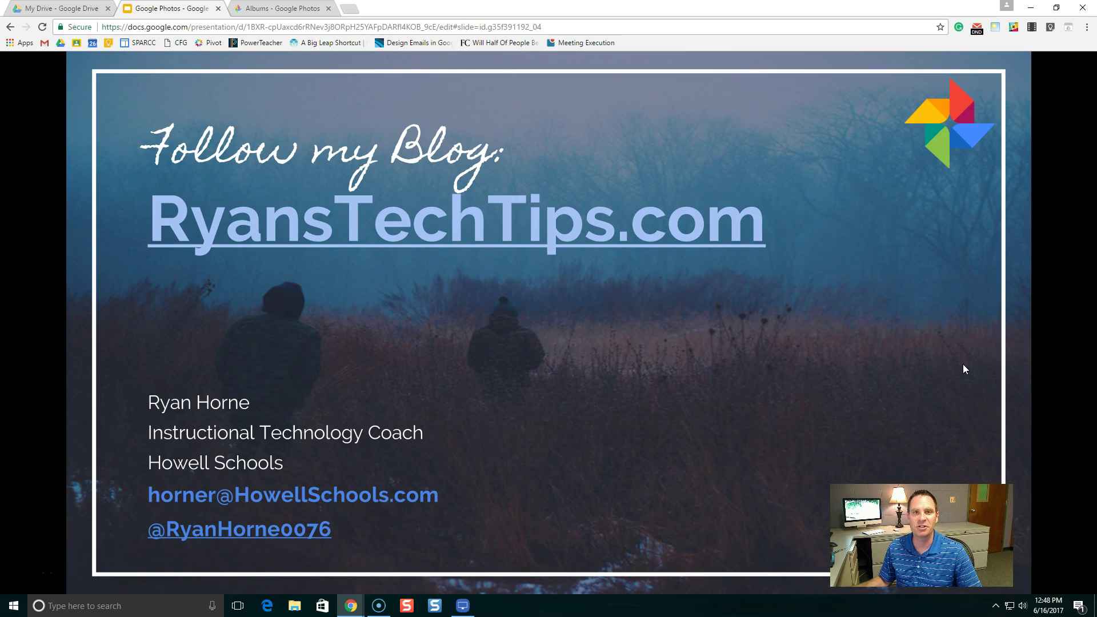
mouse_move(954, 361)
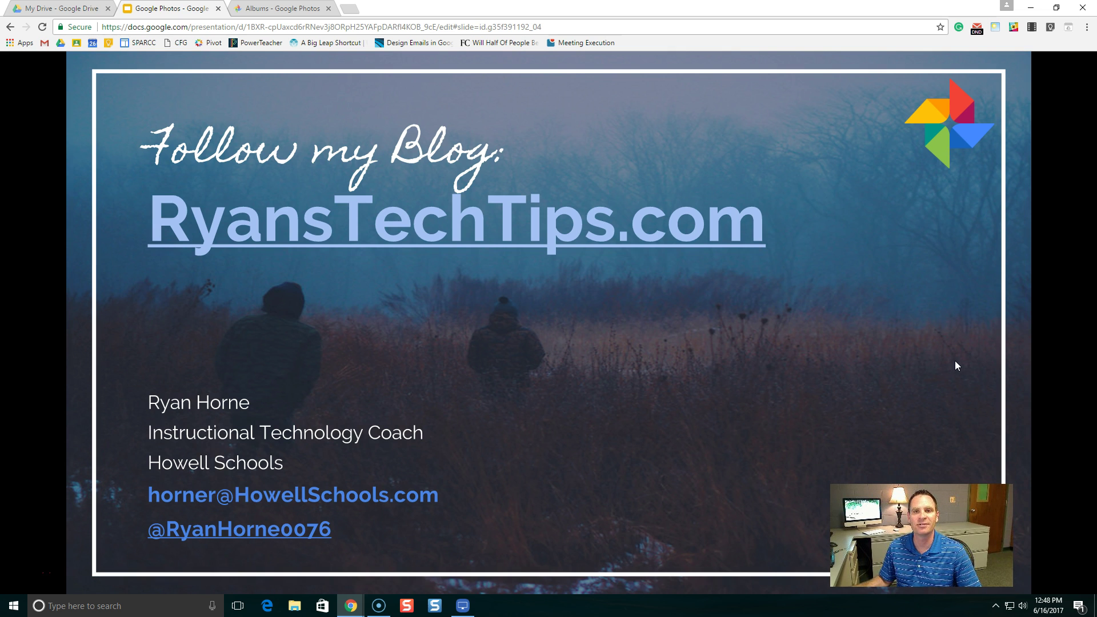
key(Right)
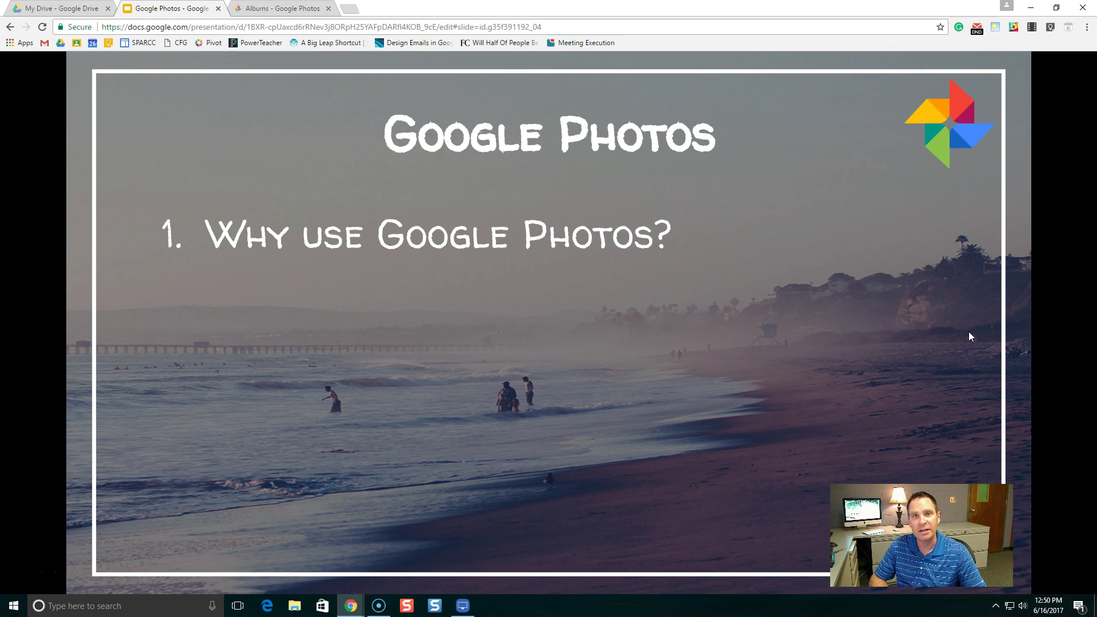
Step: Reveal the second point, '2. How to get started?', on the Google Photos slide
click(817, 353)
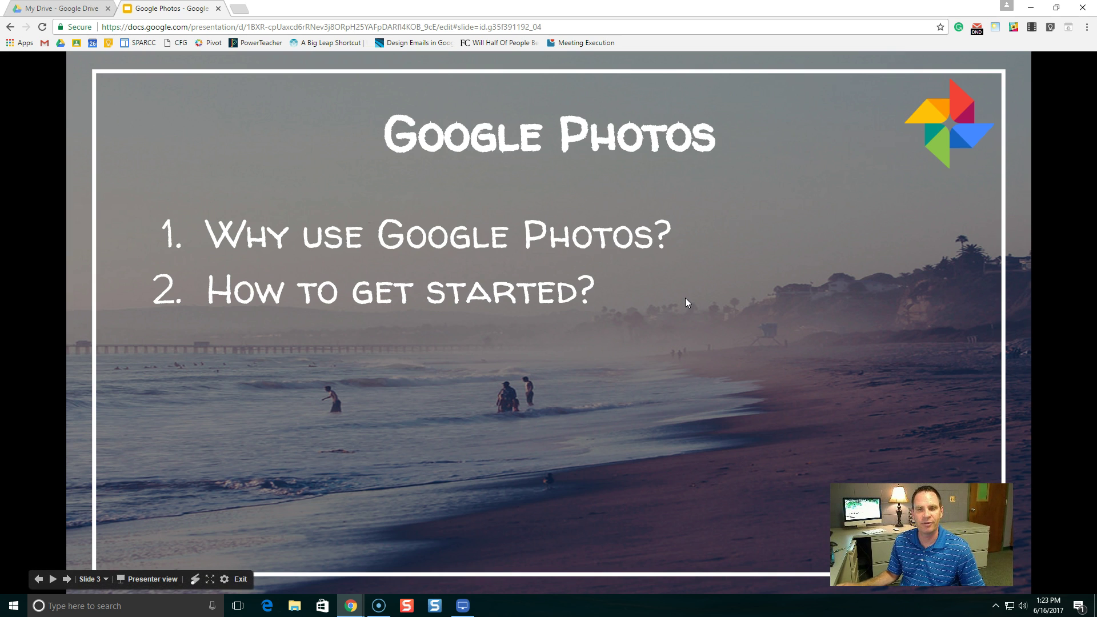
Step: Reveal the third question, then move on to slide 4, 'Create albums for…'
key(Right)
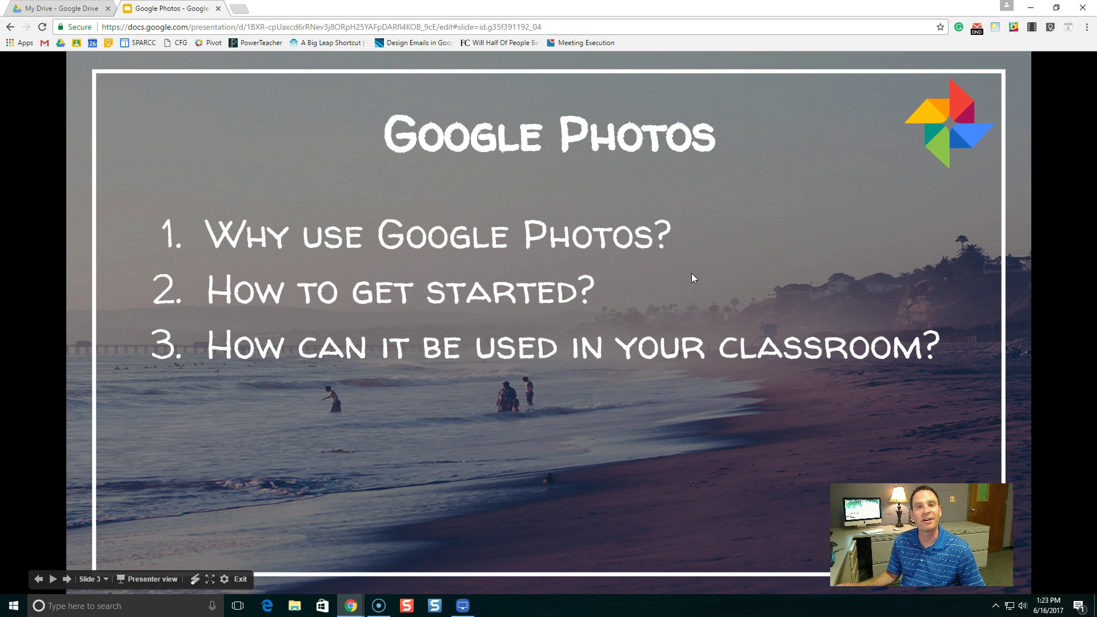
key(Right)
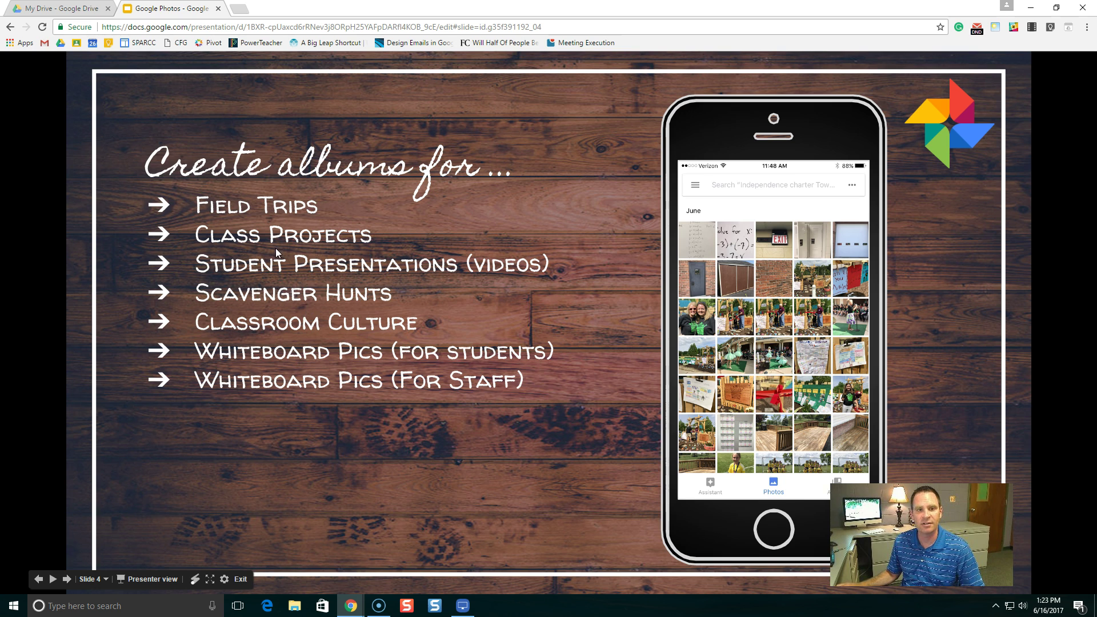
Step: From the Google Drive tab, launch Google Photos through the Google apps grid
click(57, 8)
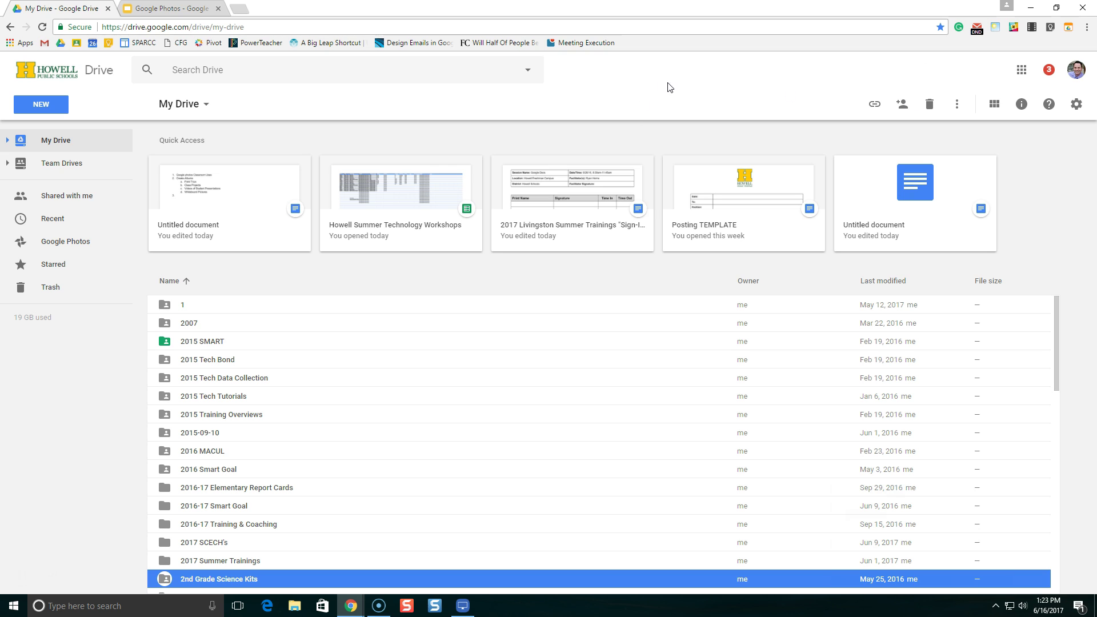
click(1022, 73)
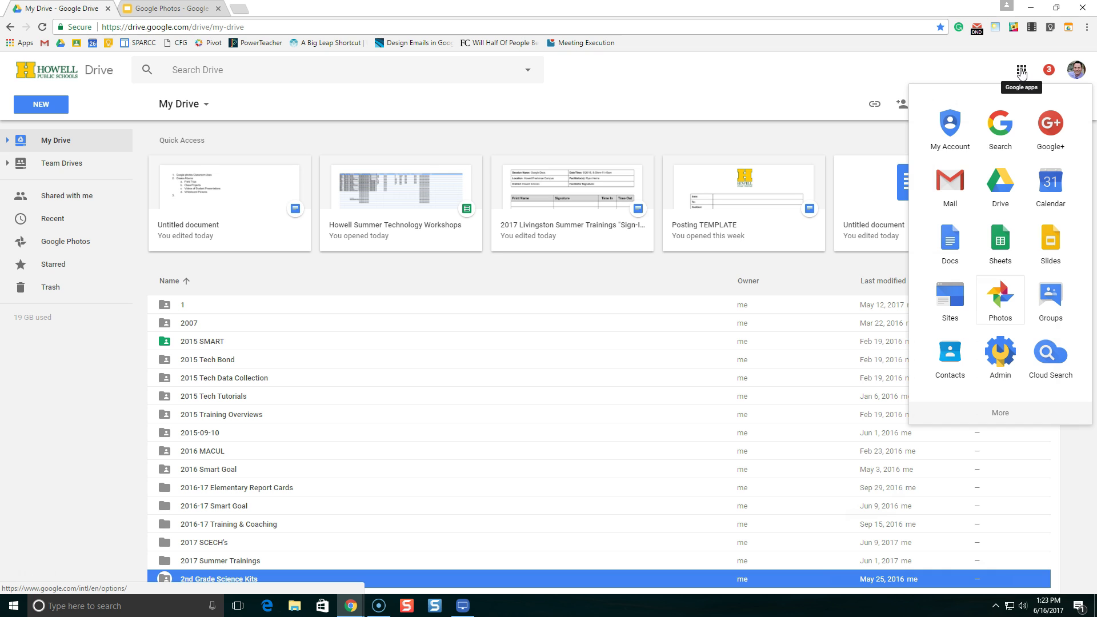
click(1008, 306)
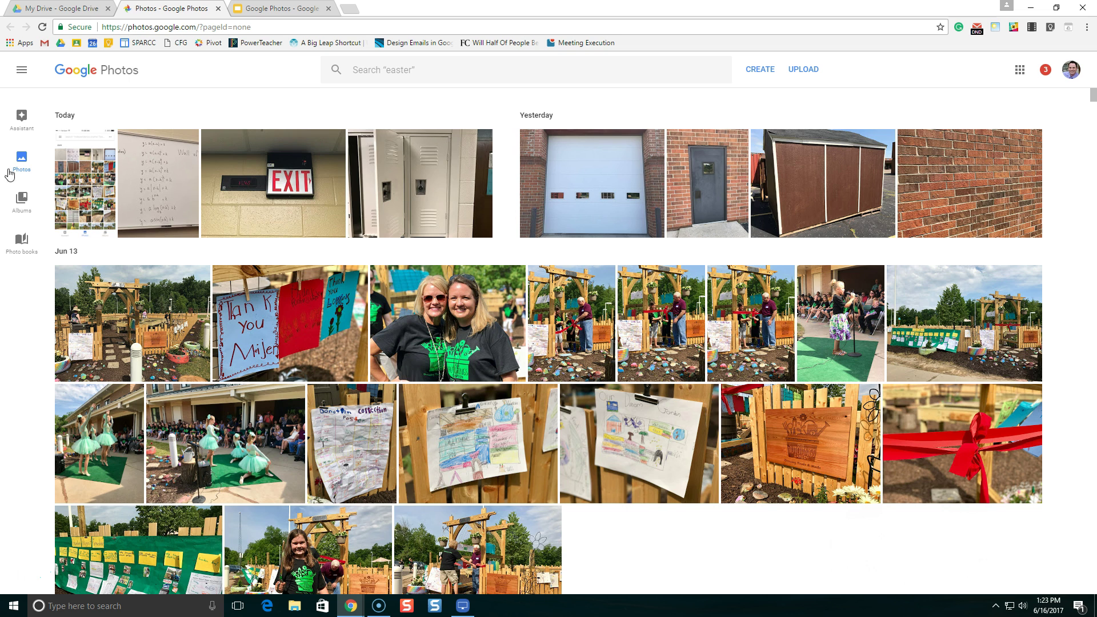
Step: Browse the photos in the Colonial Museum album, then return to the Albums page
click(21, 200)
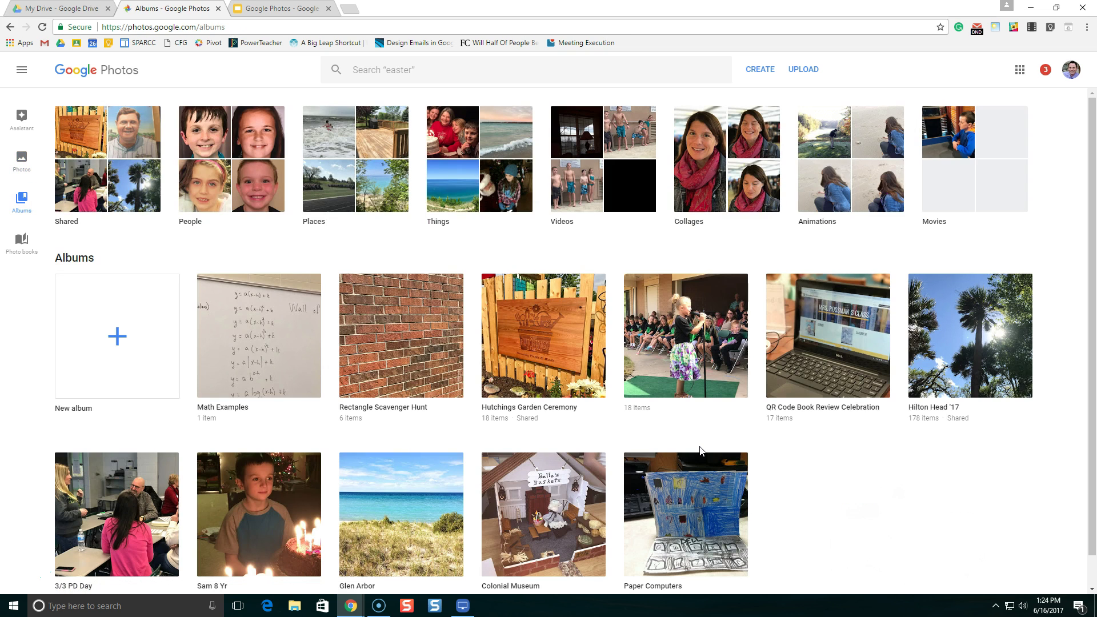
scroll(784, 461, down, 1)
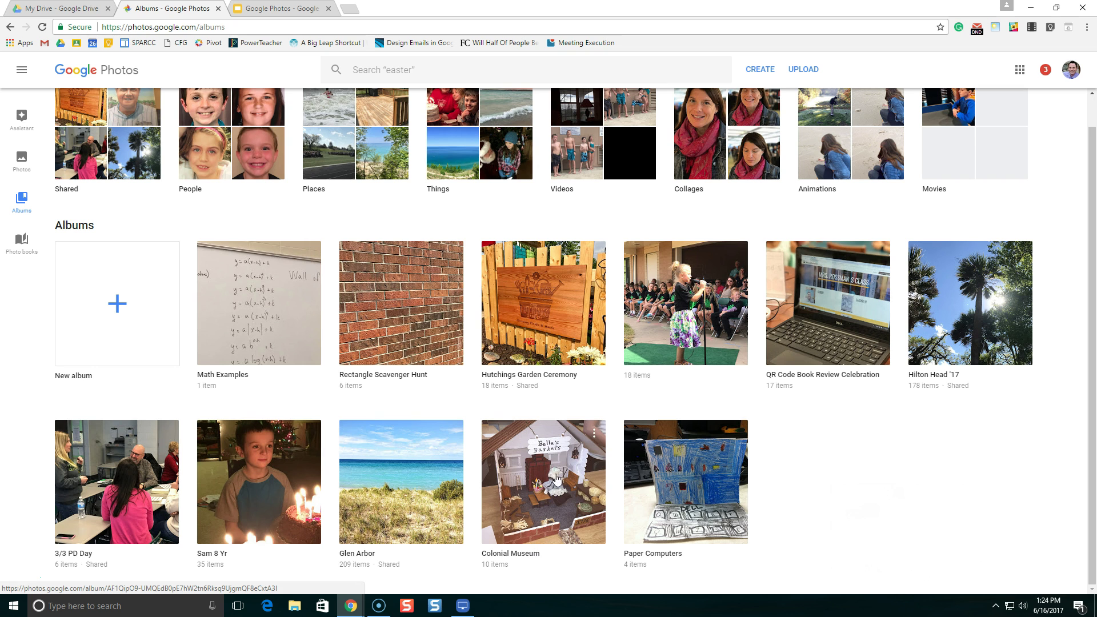
click(536, 507)
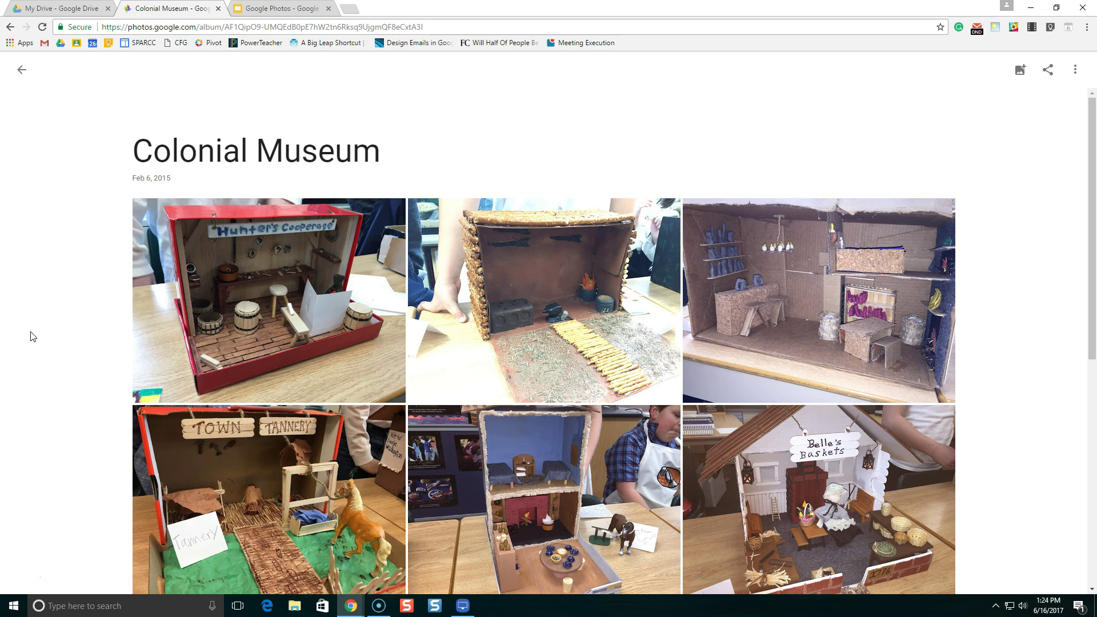
scroll(3, 308, down, 4)
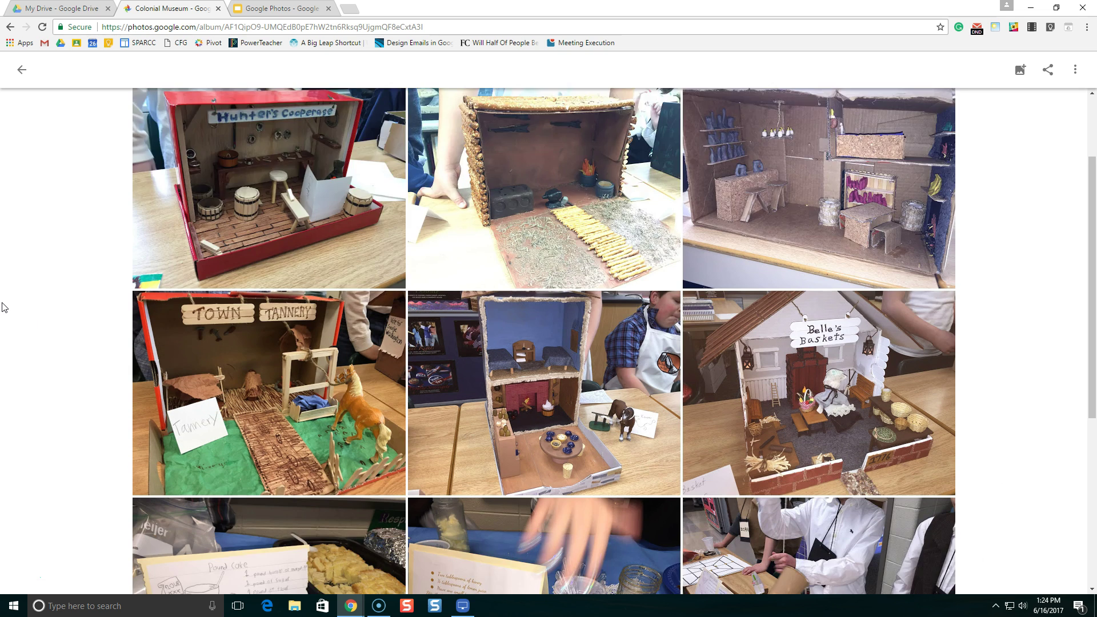
scroll(3, 307, down, 3)
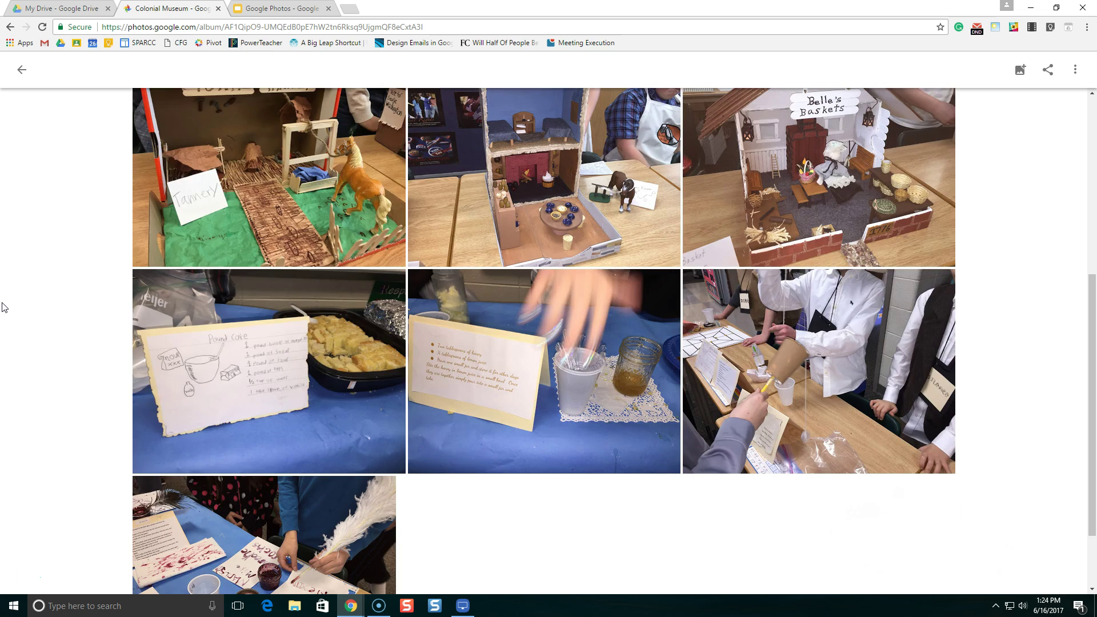
scroll(3, 307, up, 8)
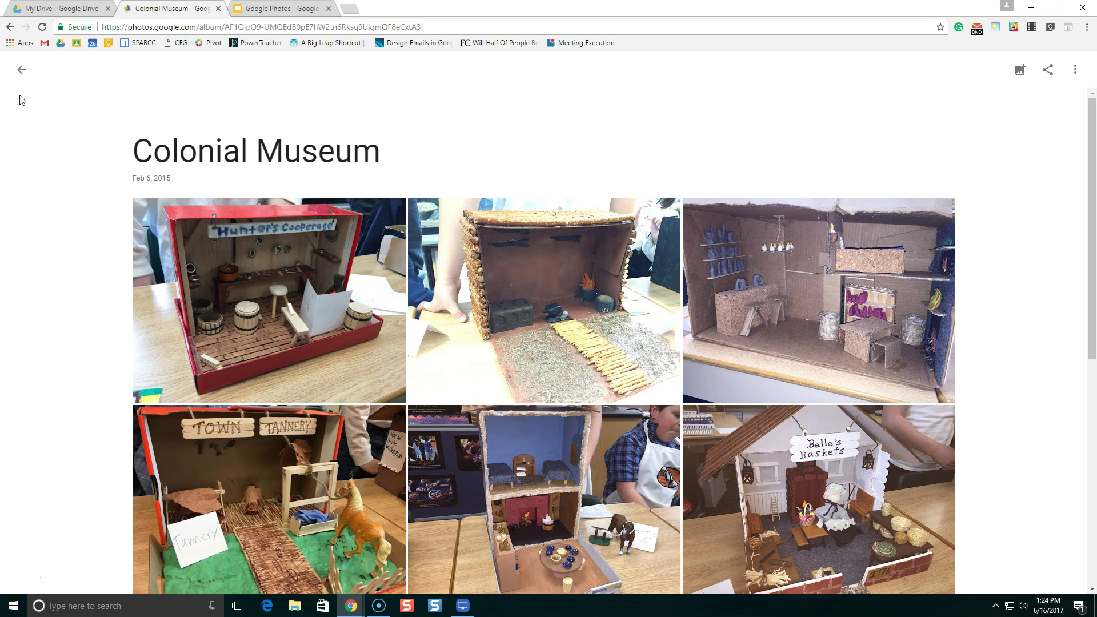
click(21, 72)
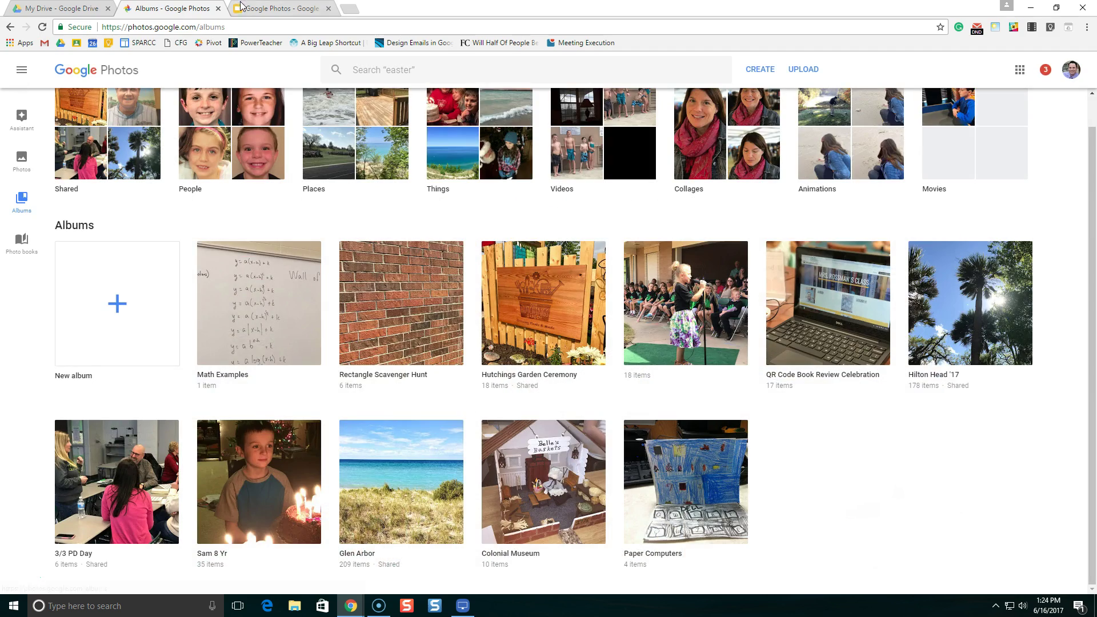
click(274, 8)
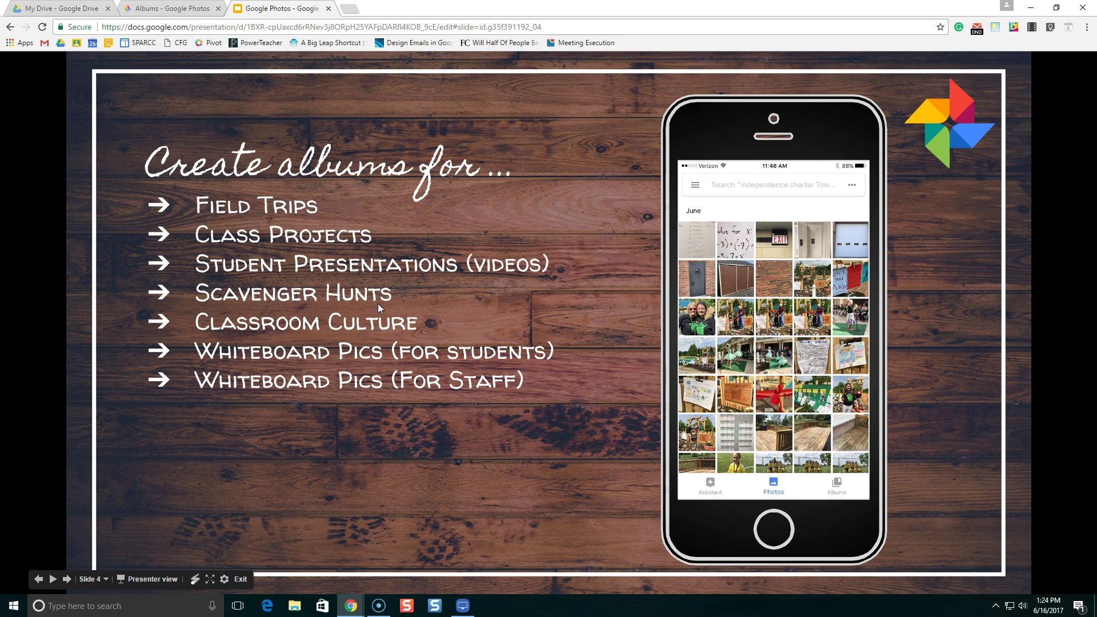
Step: Delete the existing Rectangle Scavenger Hunt album and start creating a new album
click(170, 8)
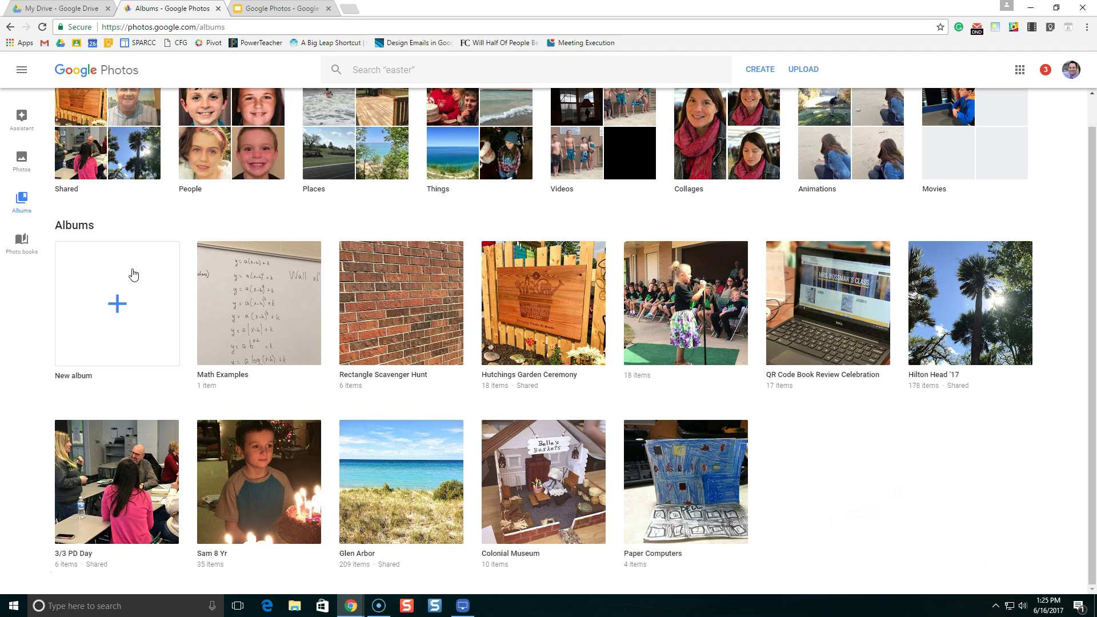
scroll(136, 273, up, 1)
click(403, 371)
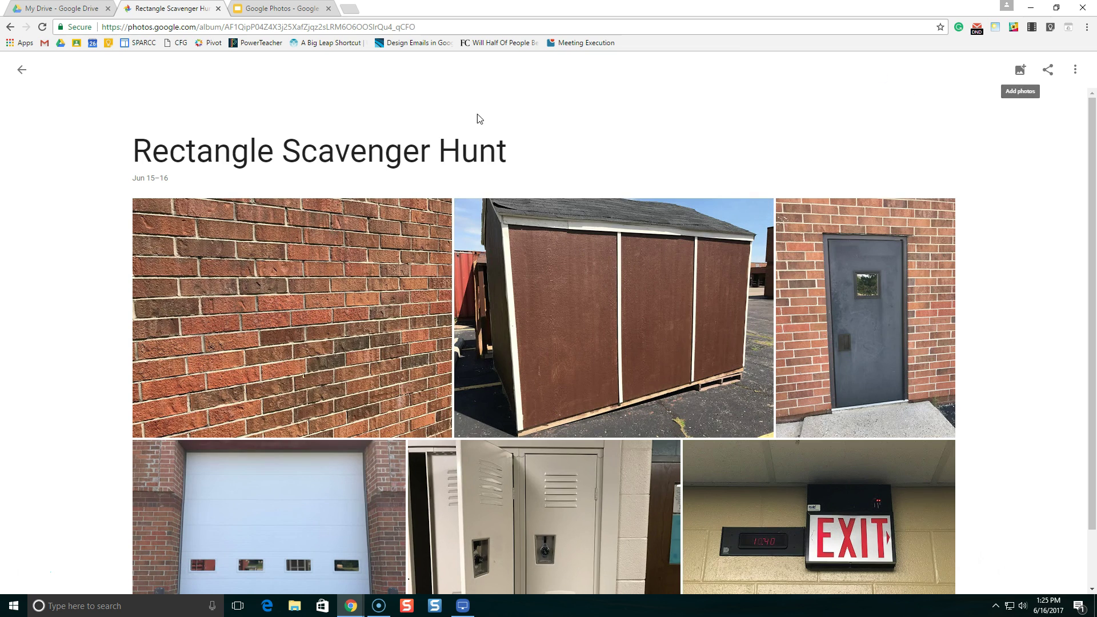
click(1075, 69)
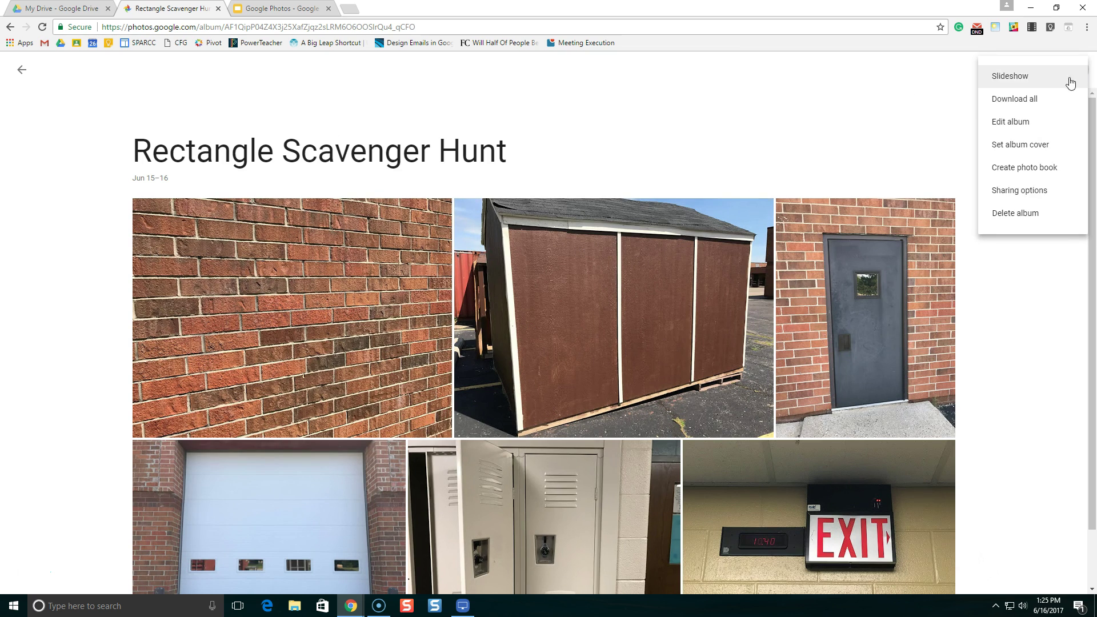
click(1021, 215)
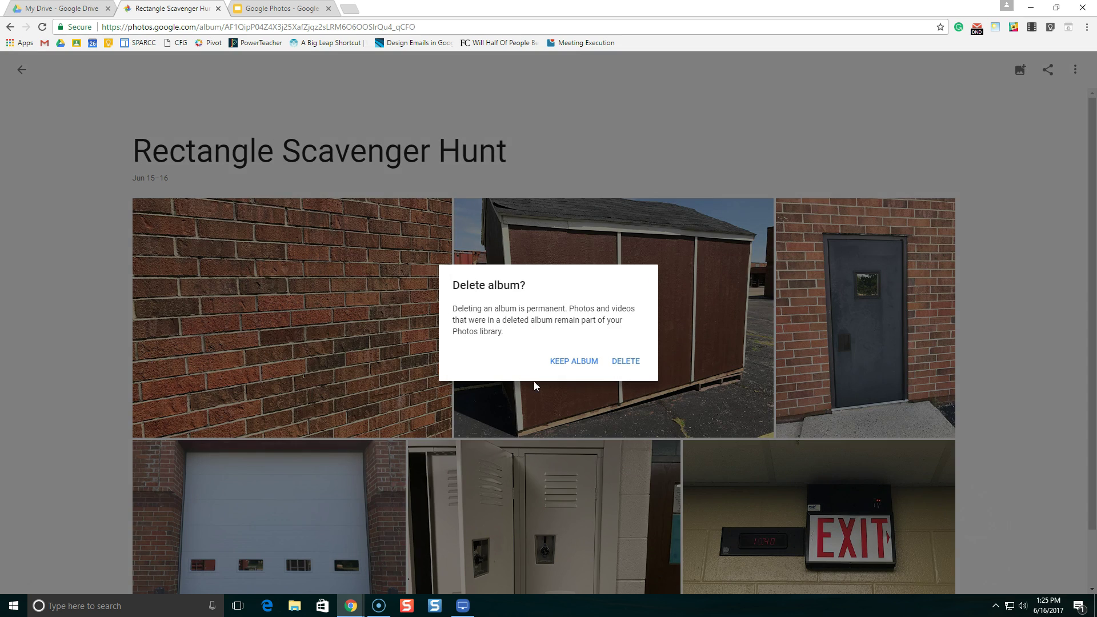
click(625, 361)
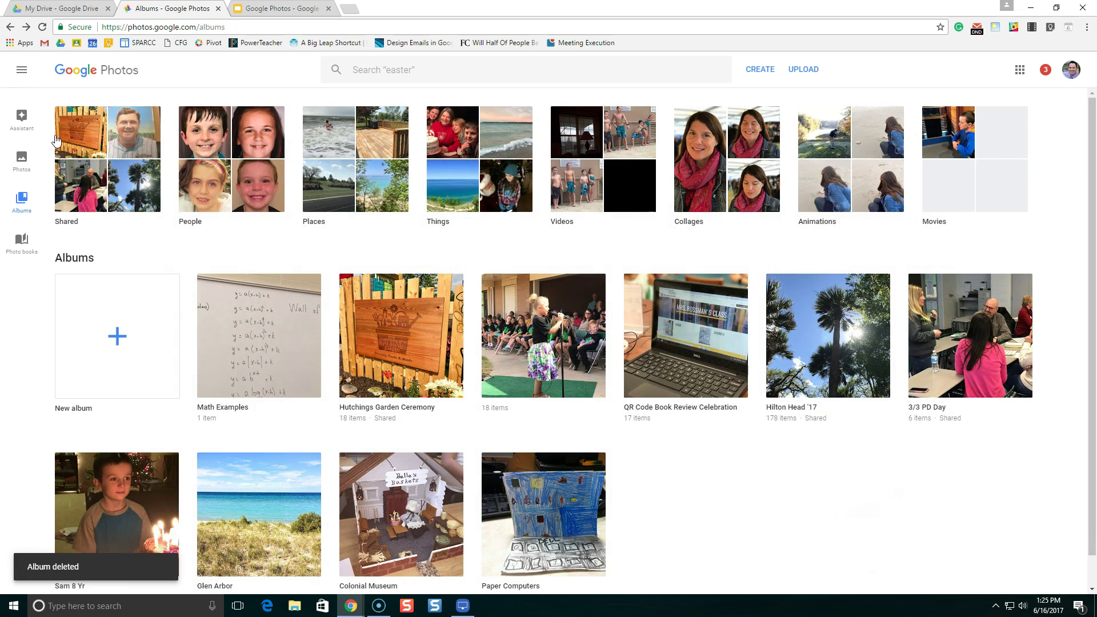
click(157, 341)
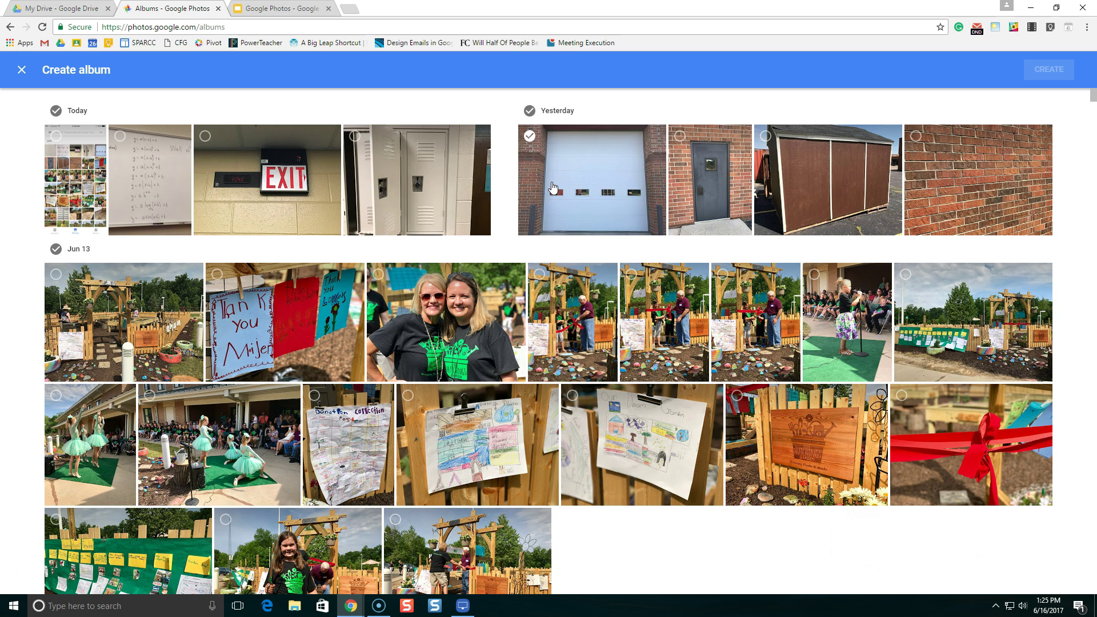
Step: Restart the new album and select six photos: brick wall, shed, door, garage door, lockers, EXIT sign
click(22, 70)
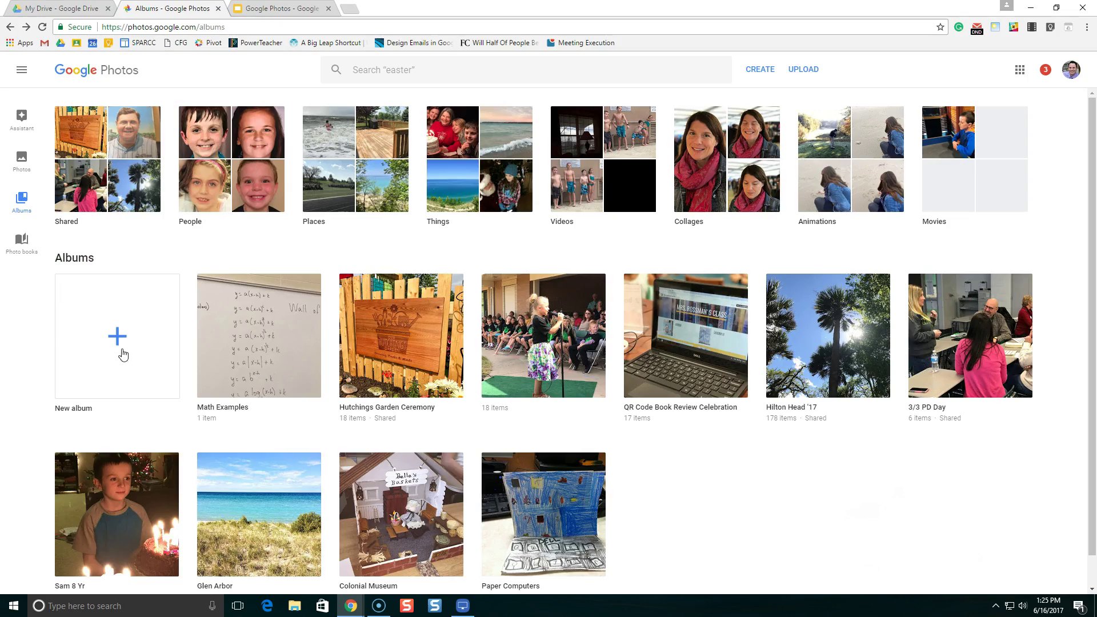
click(123, 355)
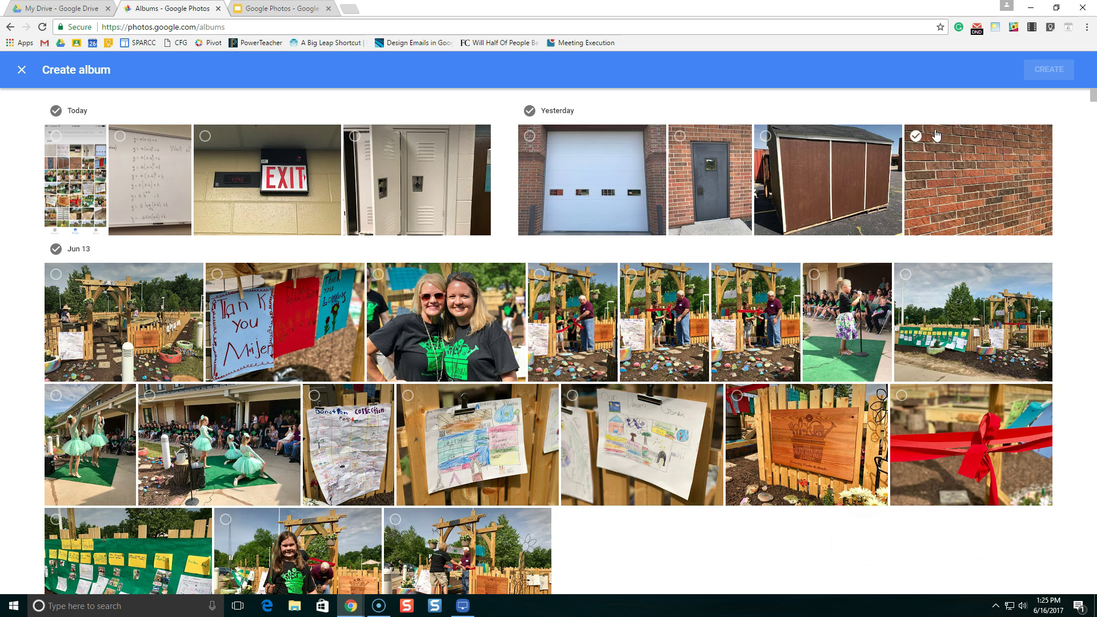
click(914, 137)
click(855, 153)
click(710, 143)
click(586, 146)
click(384, 142)
click(204, 143)
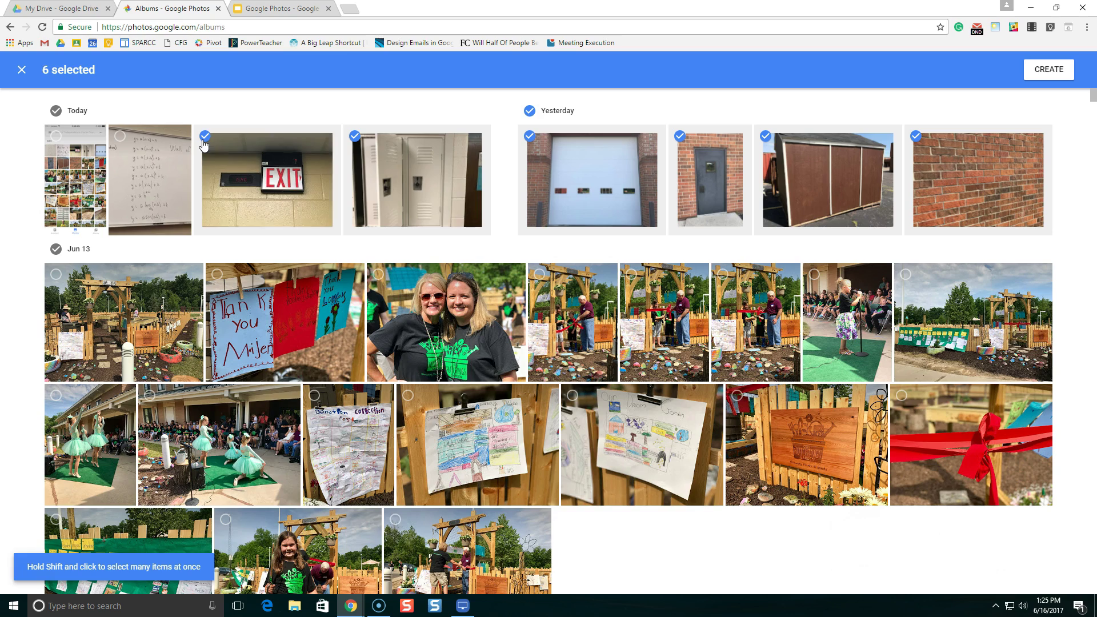
Step: Create the album, paste 'Rectangle Scavenger Hunt' as its title, and finish editing
click(1038, 73)
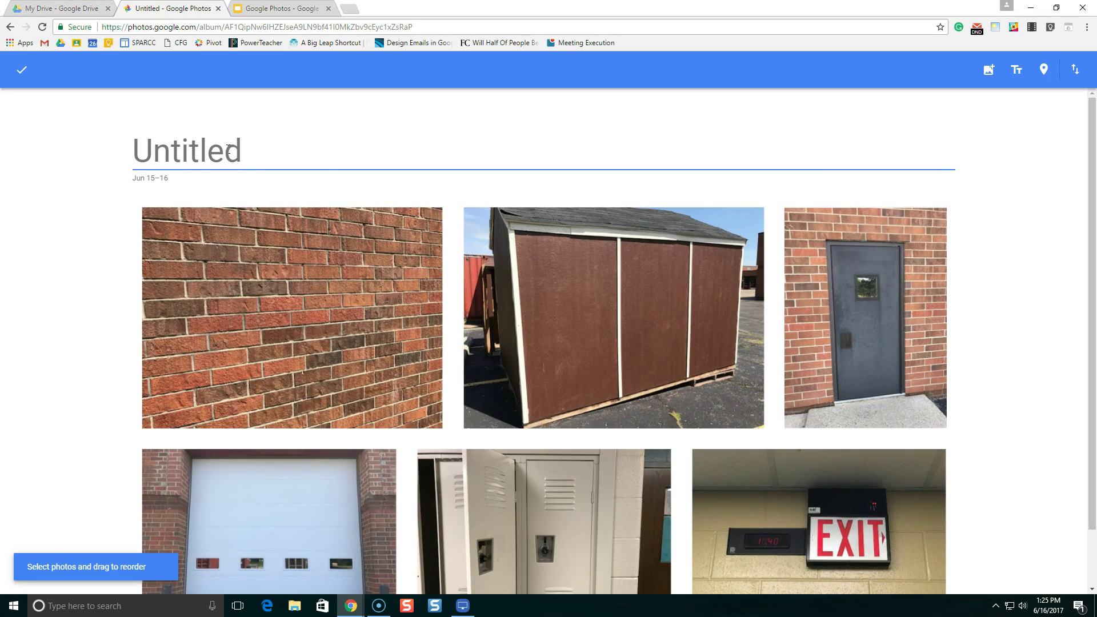
right_click(229, 150)
click(271, 229)
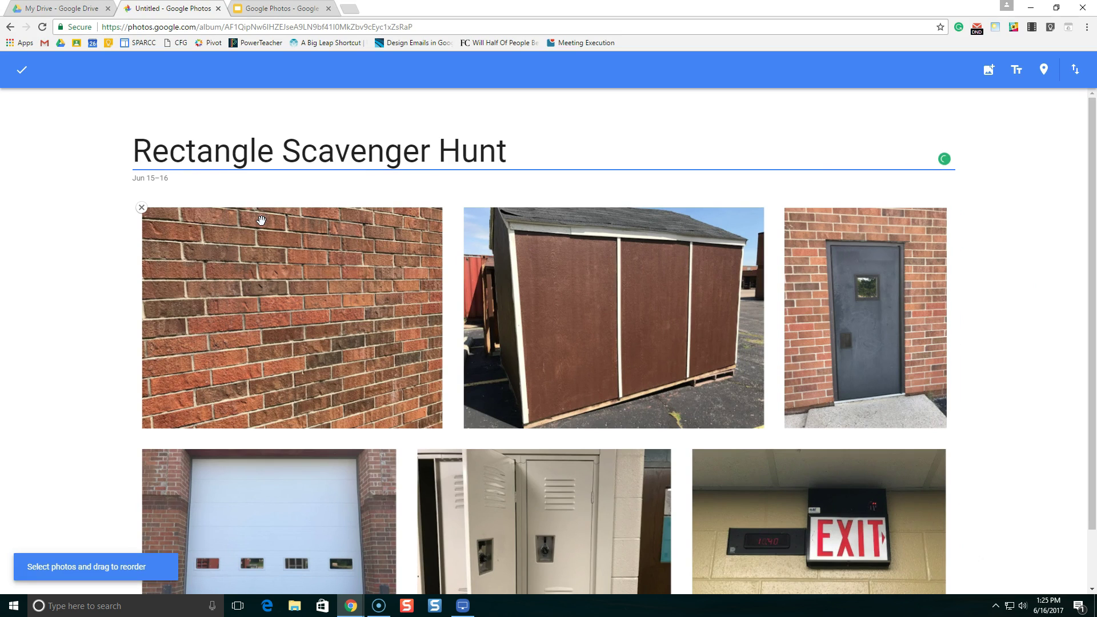
click(23, 80)
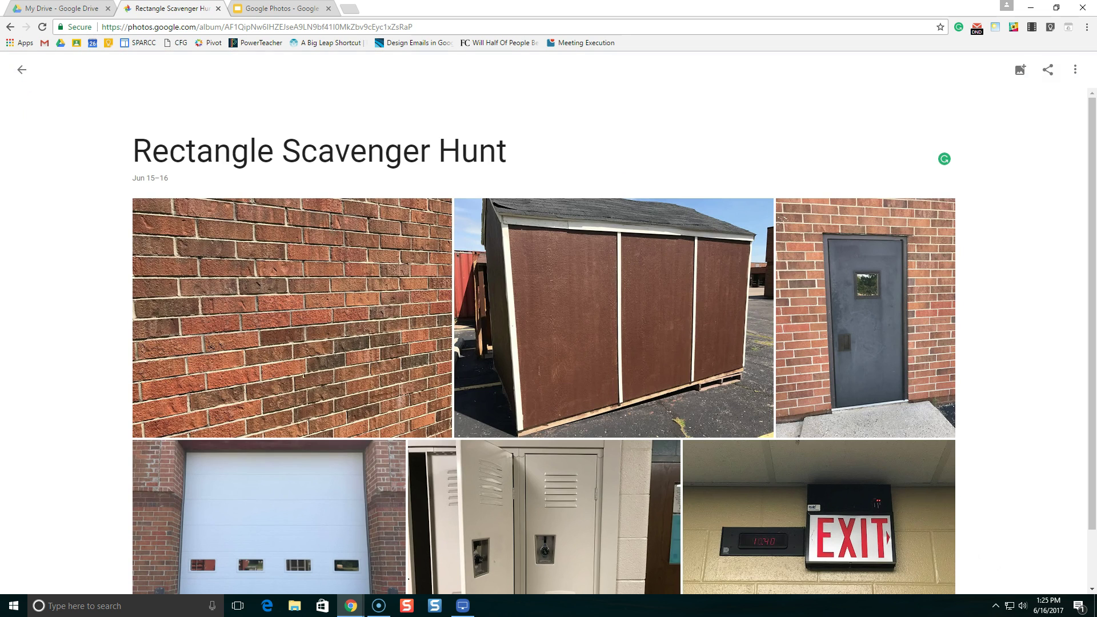
scroll(141, 337, down, 1)
scroll(141, 337, up, 1)
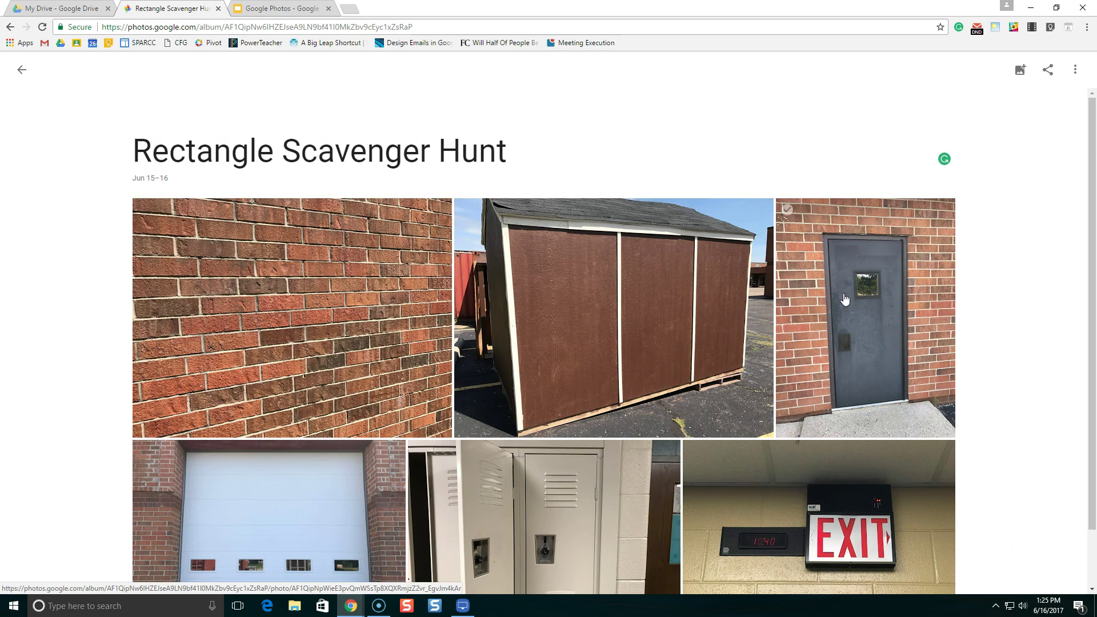
scroll(623, 389, down, 1)
scroll(623, 389, up, 1)
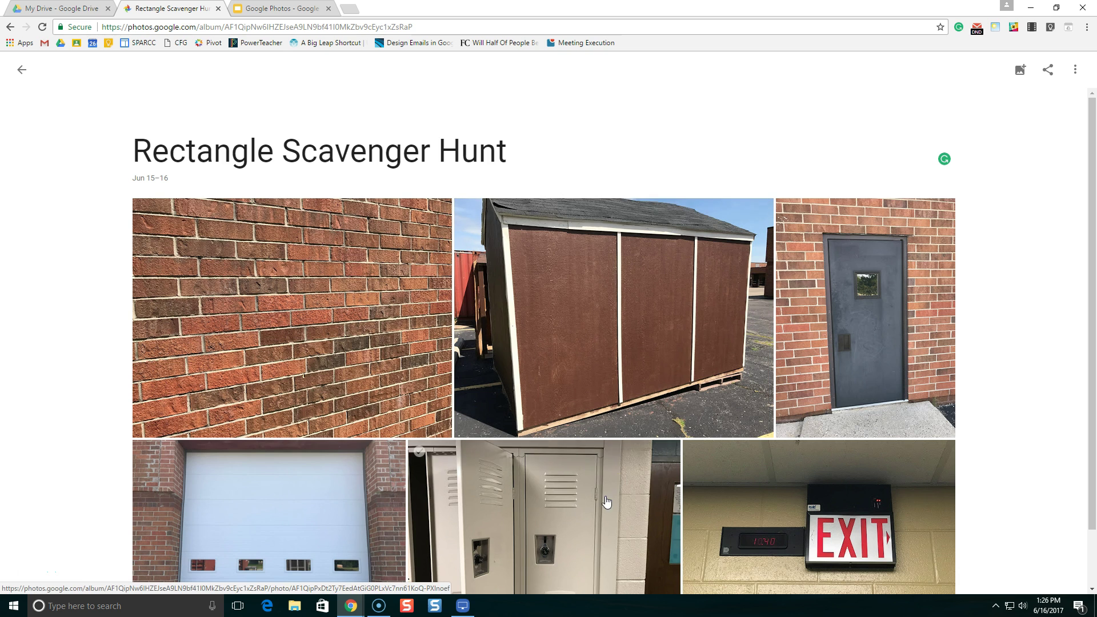
scroll(268, 363, down, 1)
scroll(267, 364, up, 1)
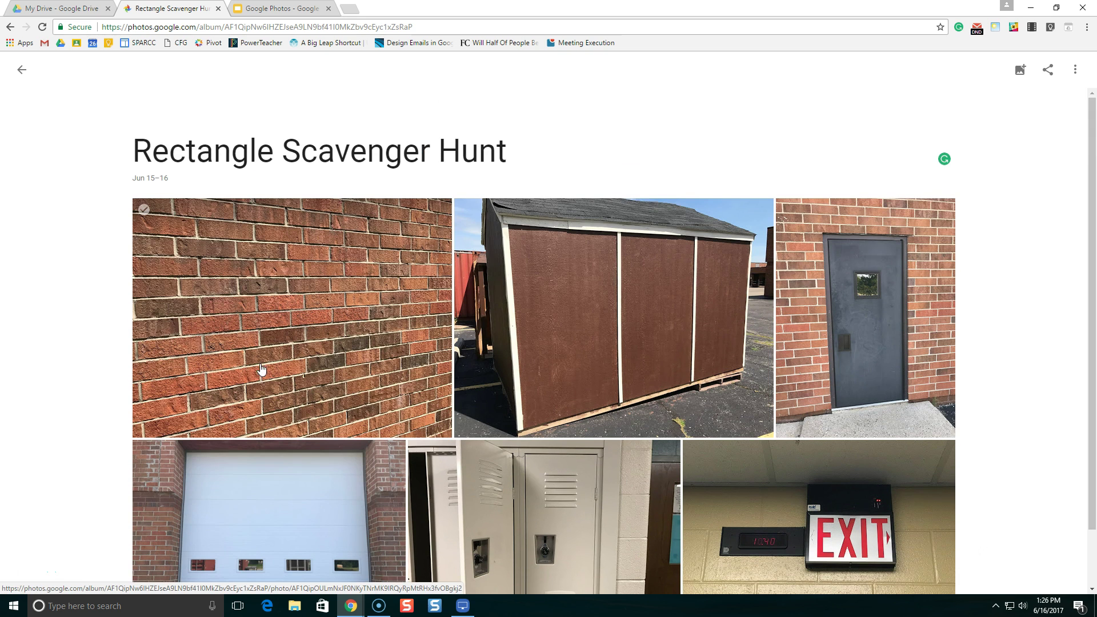
Step: Share the album with a suggested colleague and allow others to add photos
click(1049, 72)
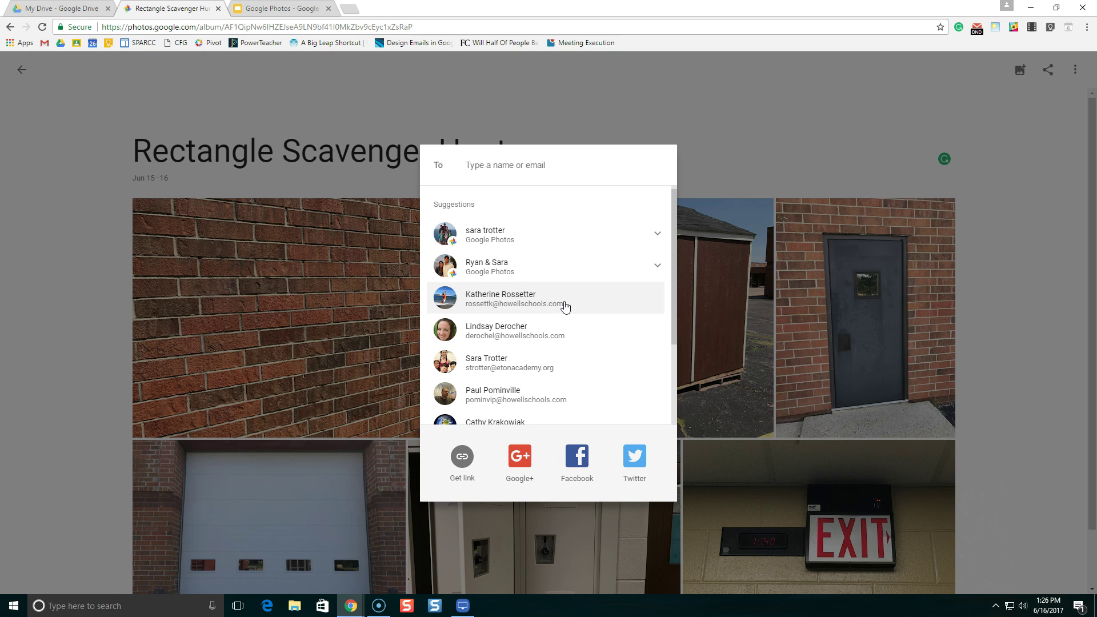
click(565, 307)
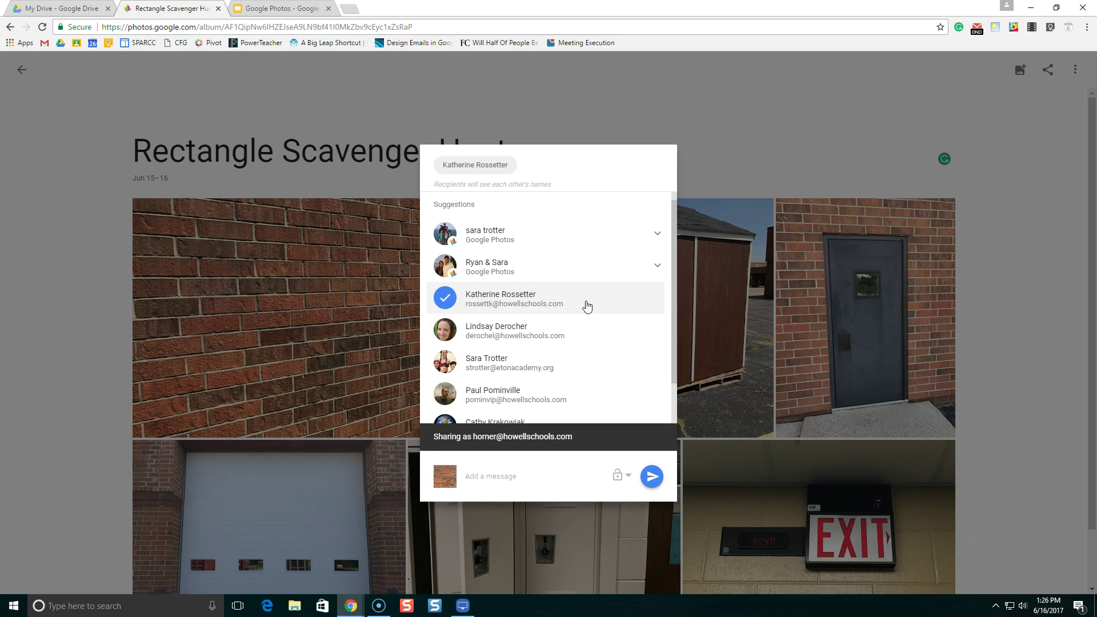
click(631, 484)
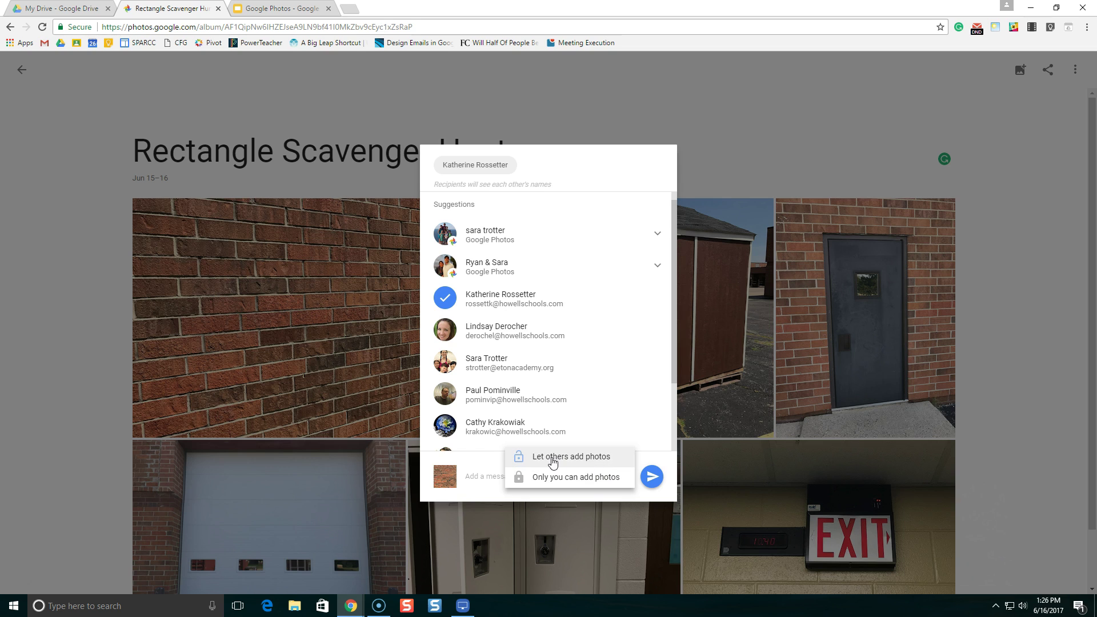
click(578, 460)
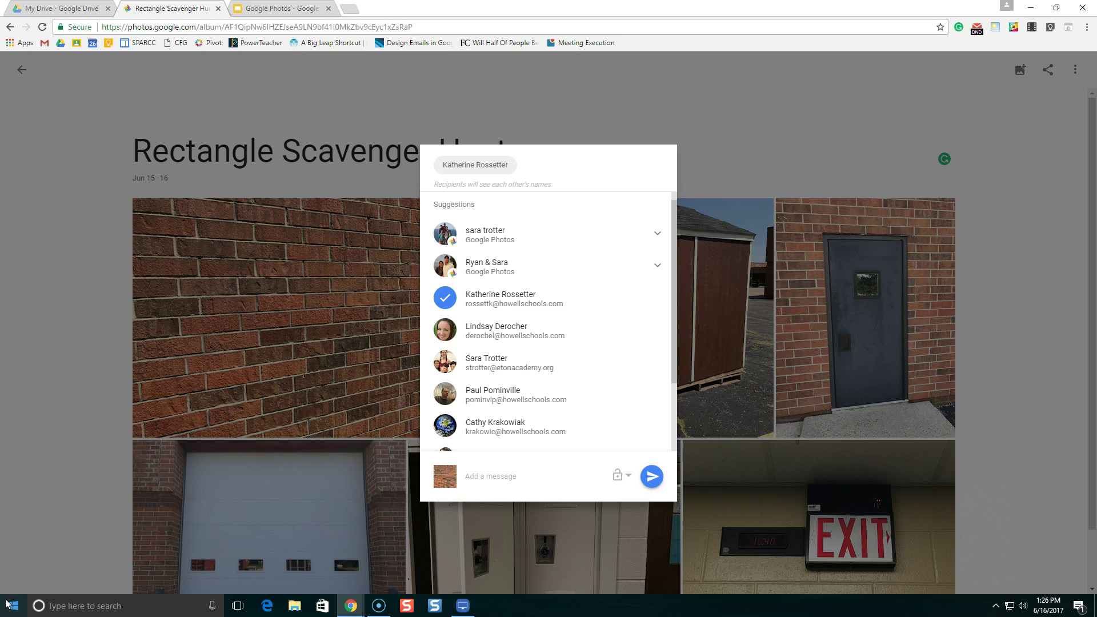
Step: Close the share sheet, go back to Albums, and return to slide 4 in Slides
click(53, 265)
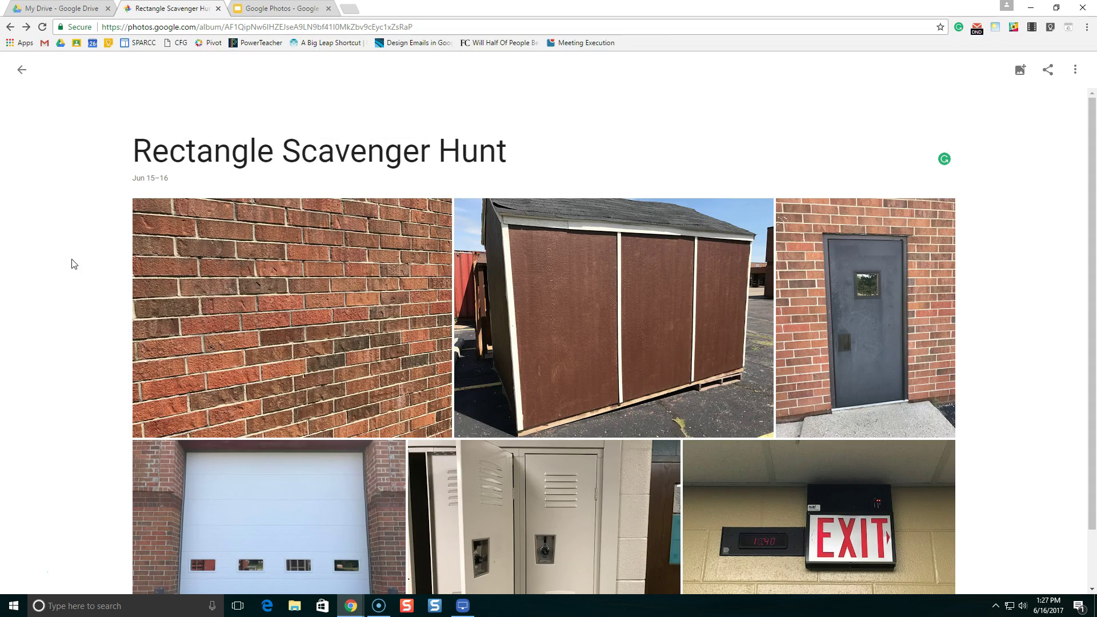
click(22, 72)
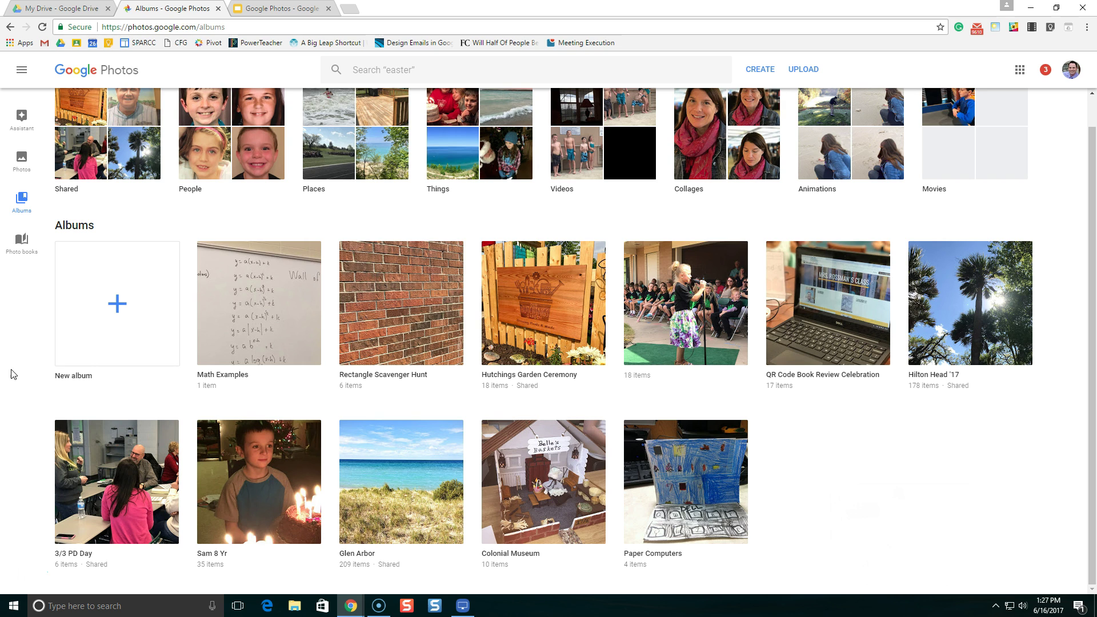
click(278, 10)
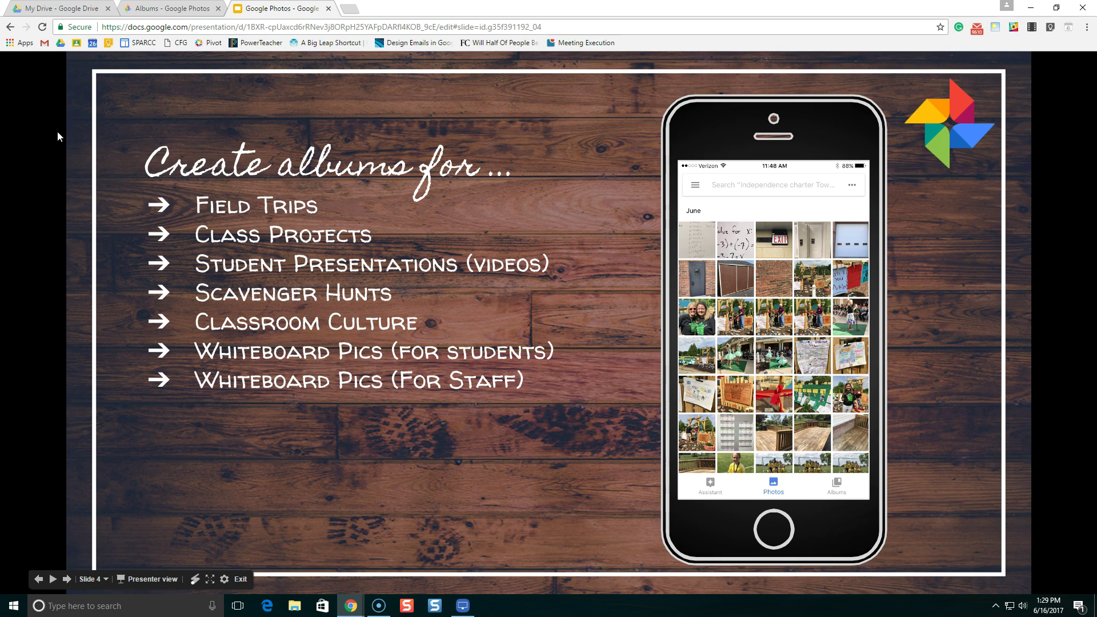
Step: Go from Albums to the Photos timeline and open the search page with its suggestions
click(171, 10)
scroll(263, 98, up, 1)
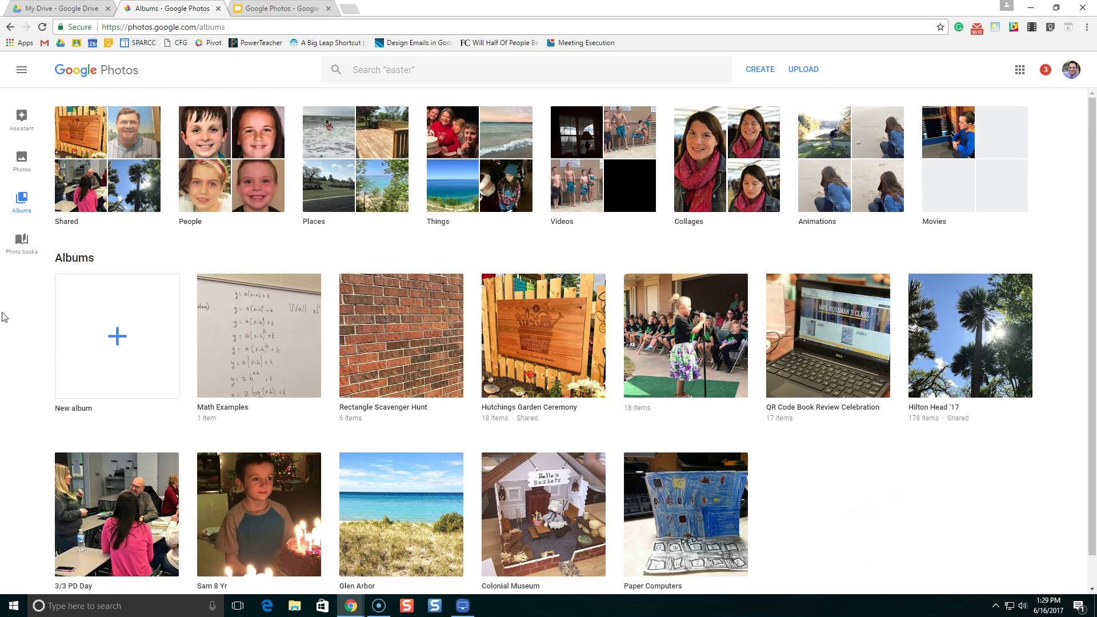
click(21, 161)
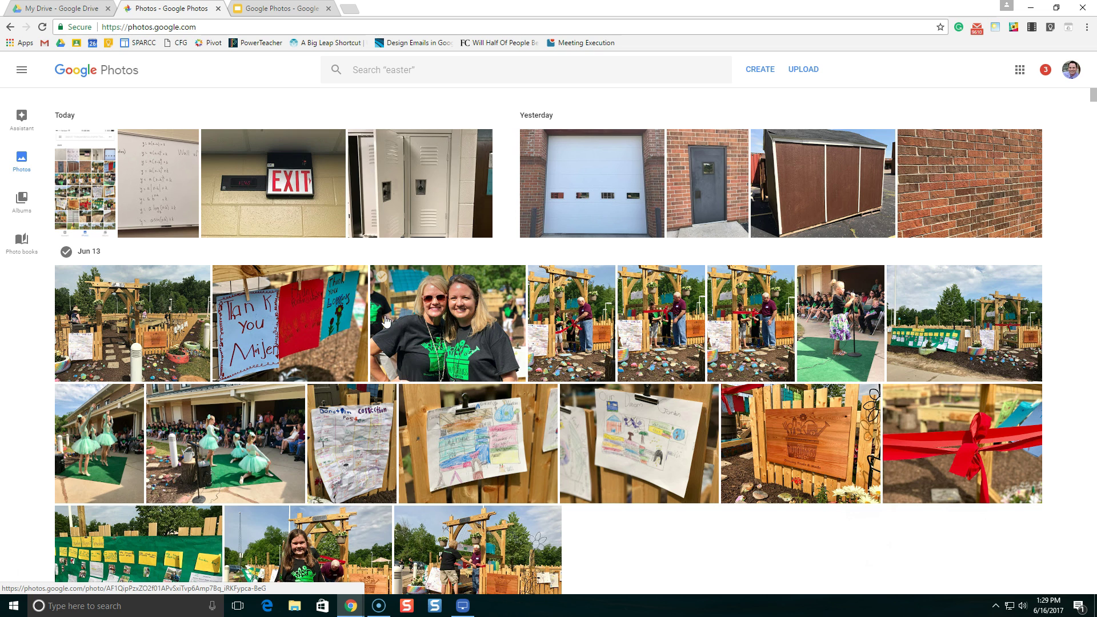
click(374, 80)
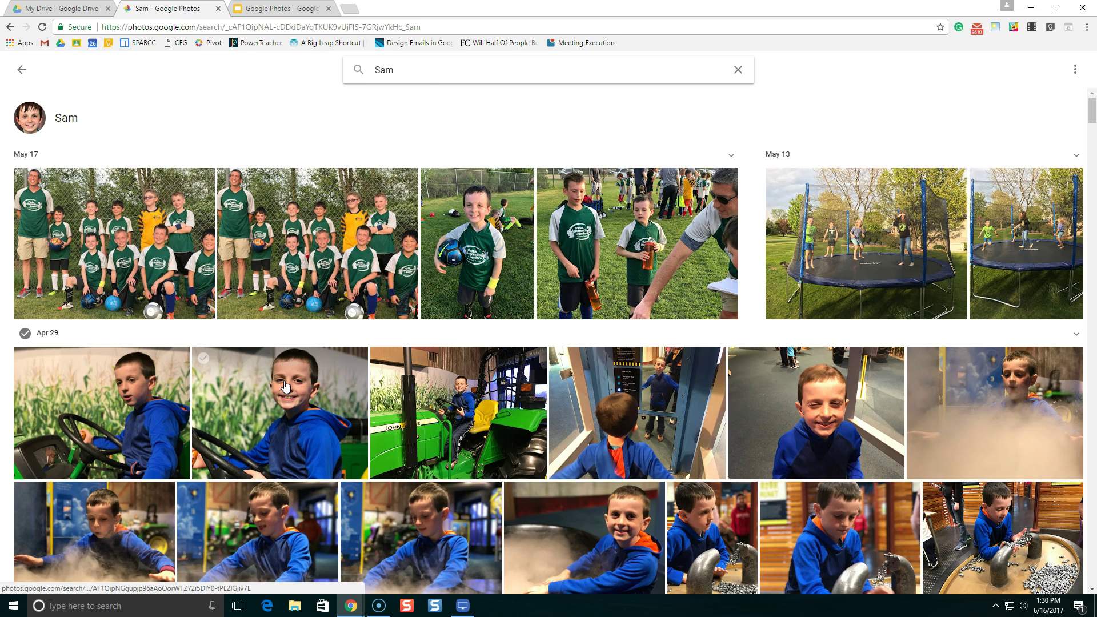
click(22, 72)
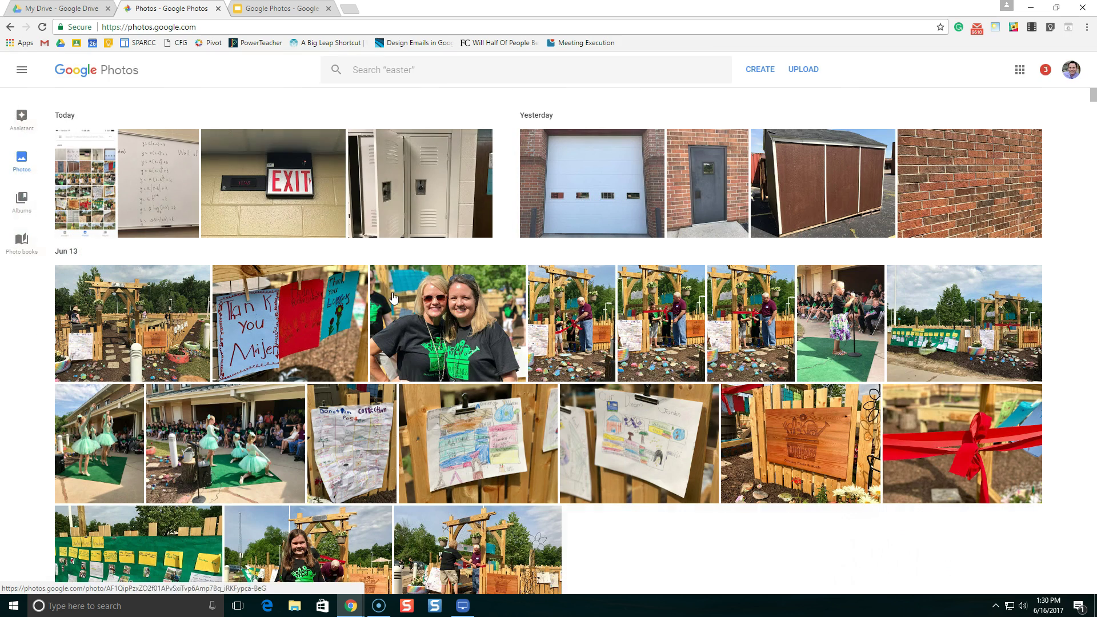
click(388, 71)
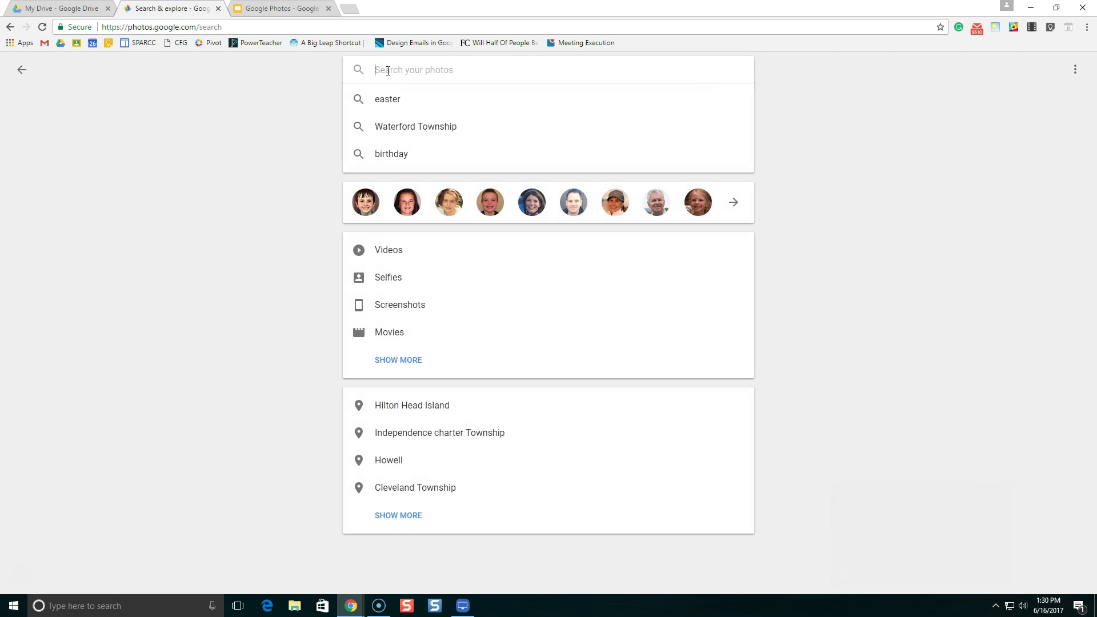
Step: Search Google Photos for 'sunset' and scroll through the results
text(sunset)
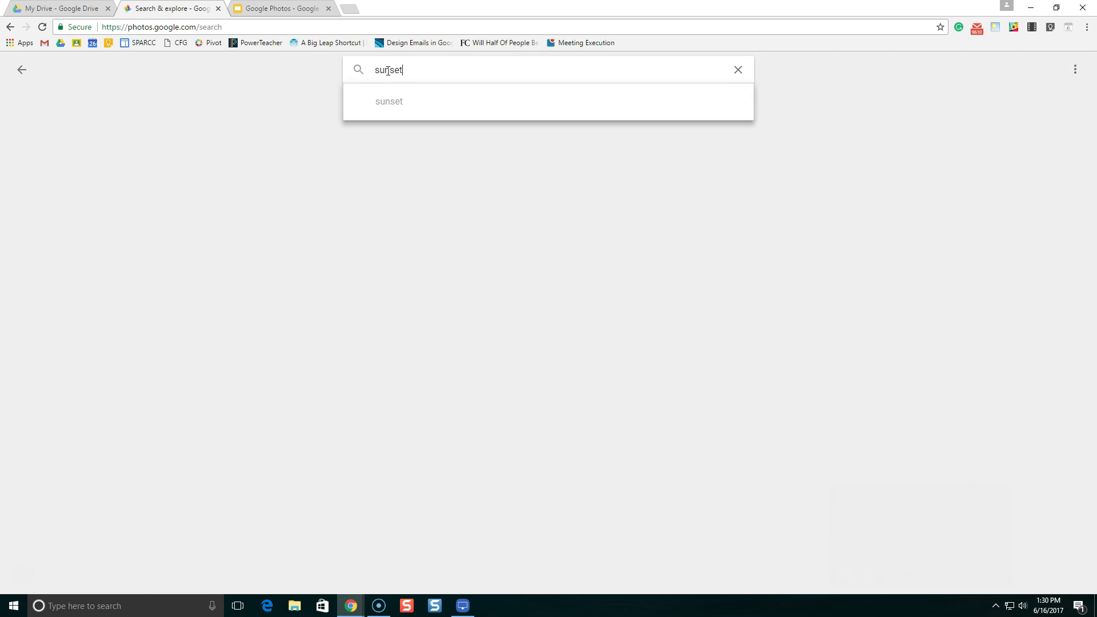
key(Return)
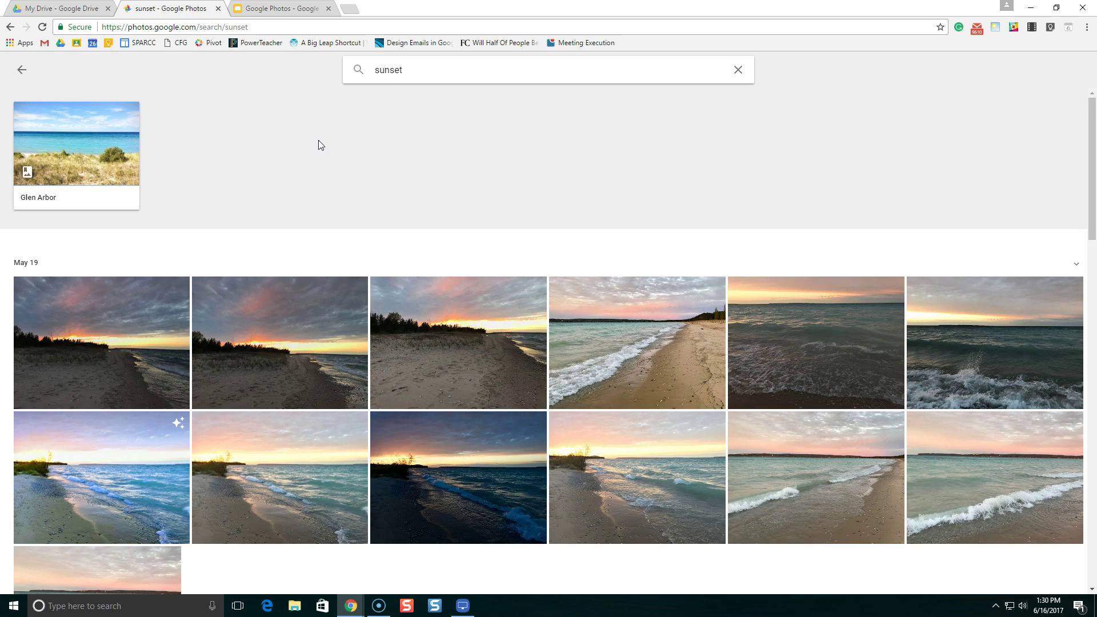
scroll(345, 210, down, 1)
scroll(344, 210, down, 2)
scroll(344, 210, down, 2)
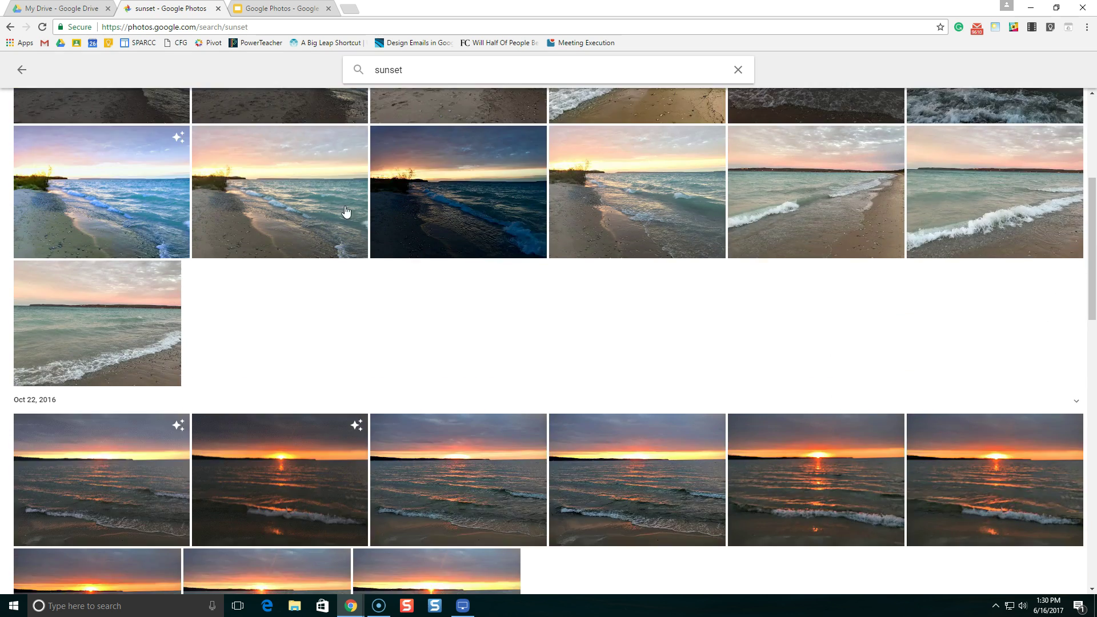
scroll(342, 212, up, 5)
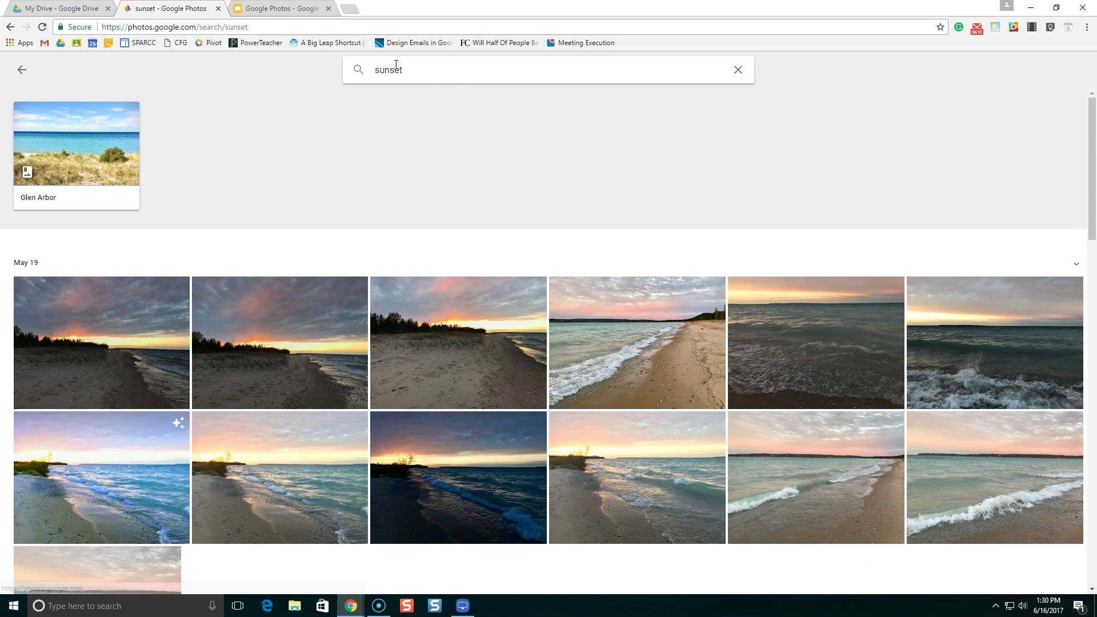
Step: Search for whiteboards, view the first whiteboard photo full size, then close it
click(432, 72)
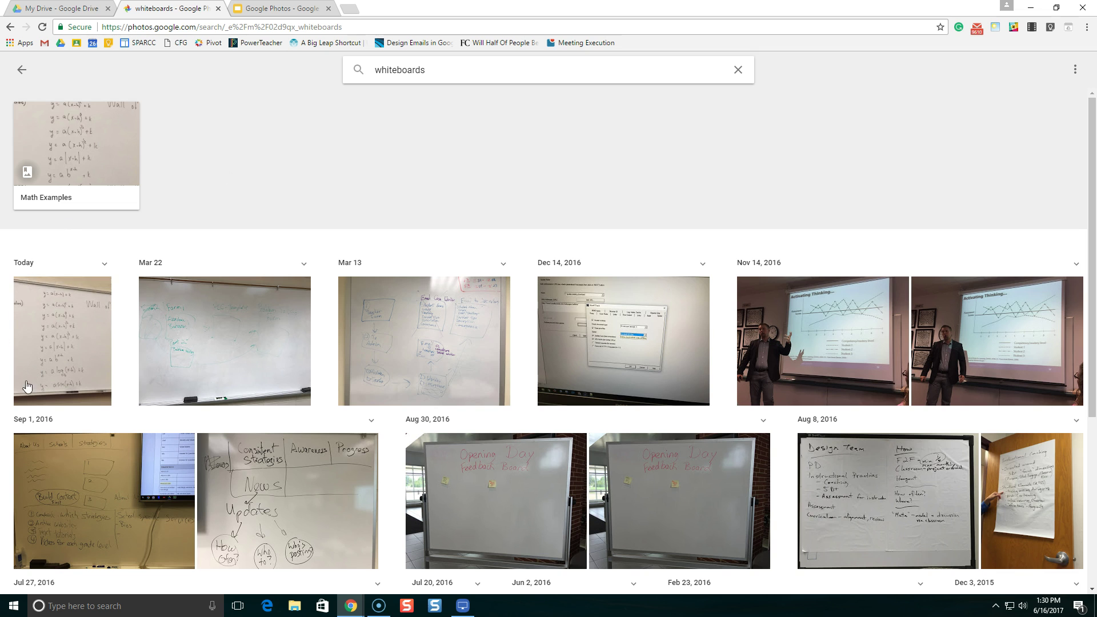
click(61, 343)
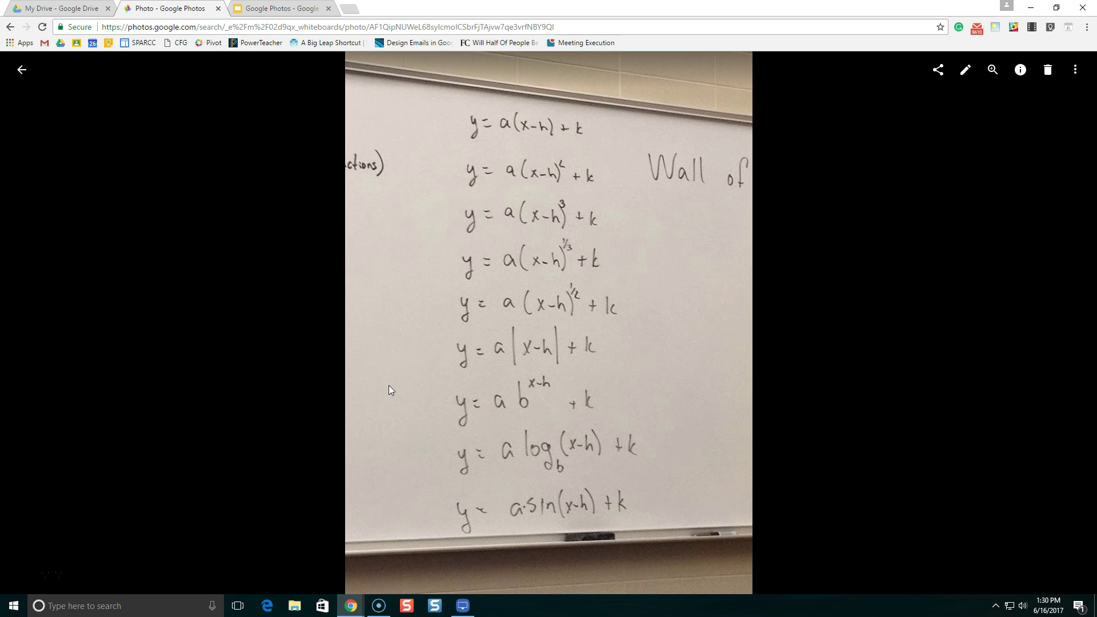
click(22, 69)
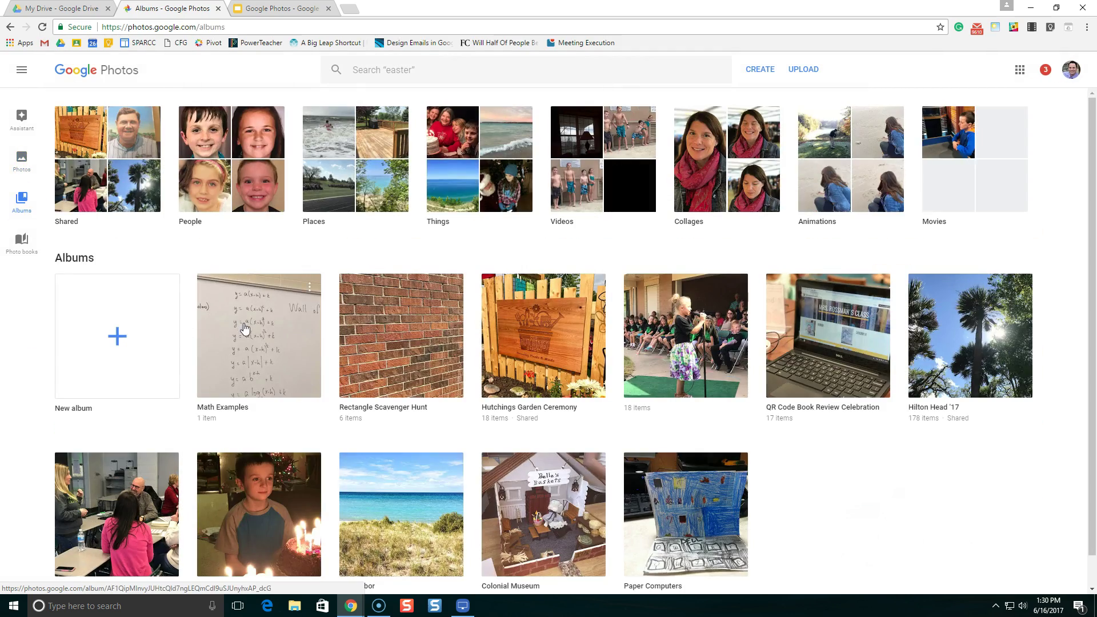
click(245, 330)
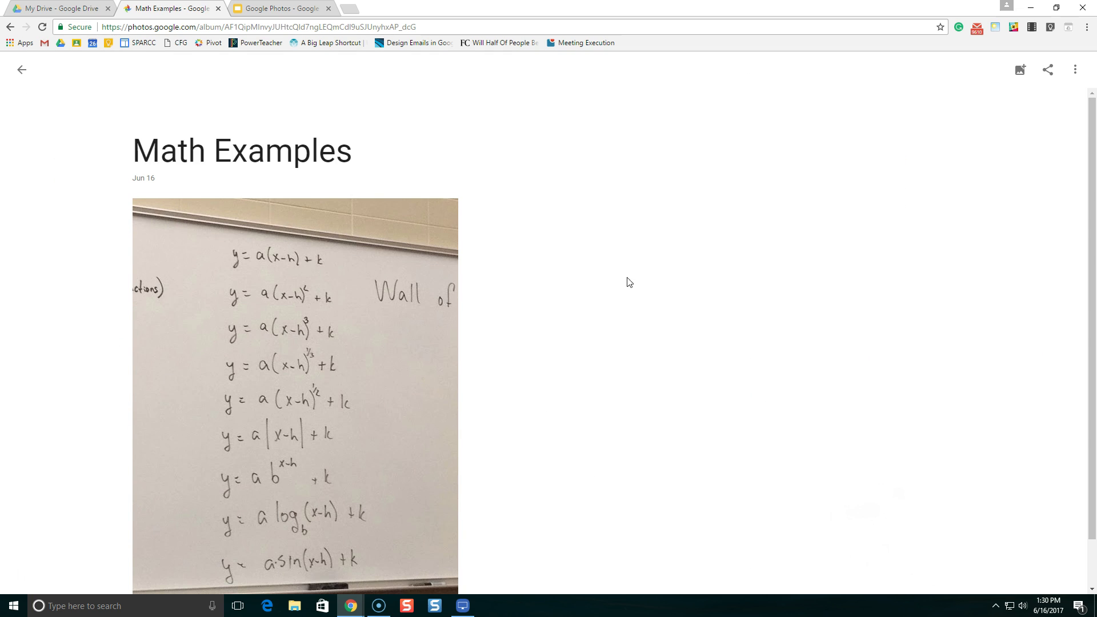
click(21, 73)
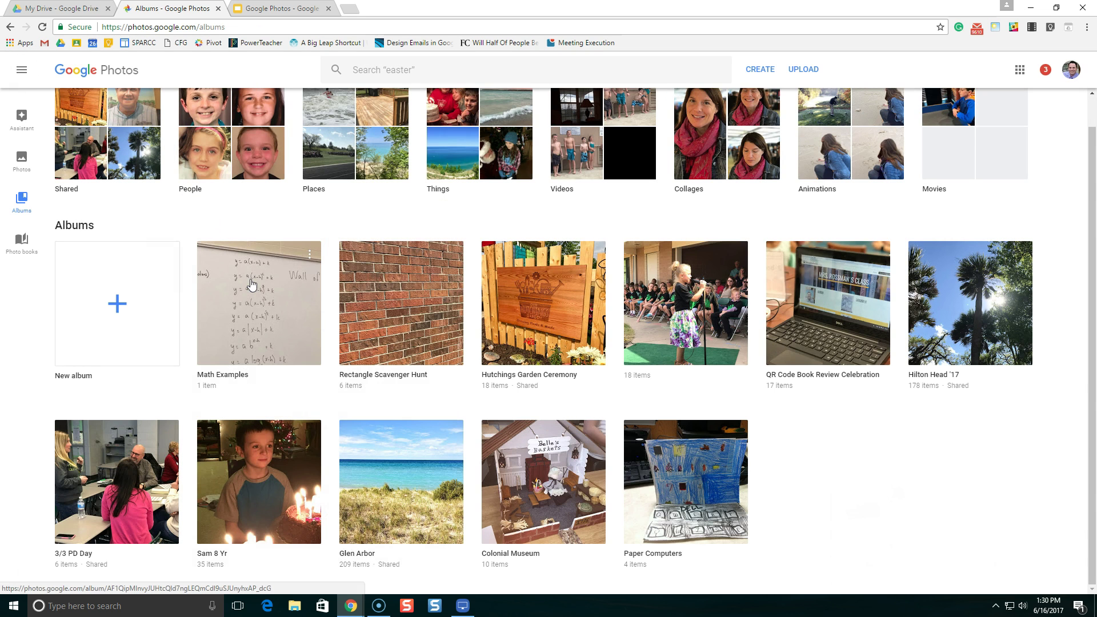
scroll(252, 284, up, 1)
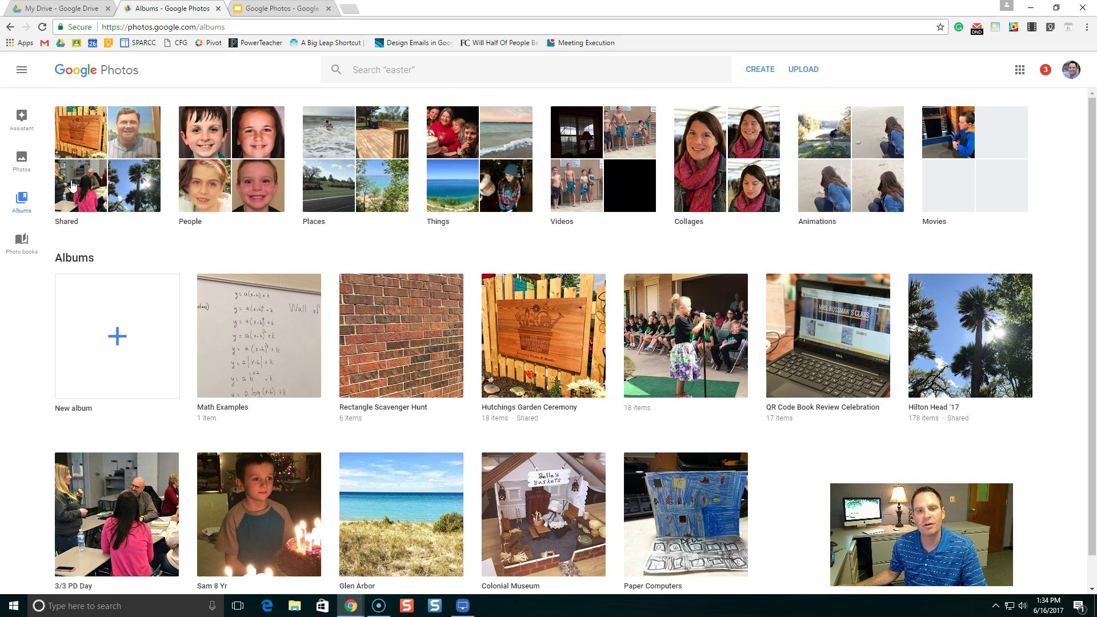
click(22, 160)
scroll(401, 306, down, 1)
scroll(401, 306, up, 1)
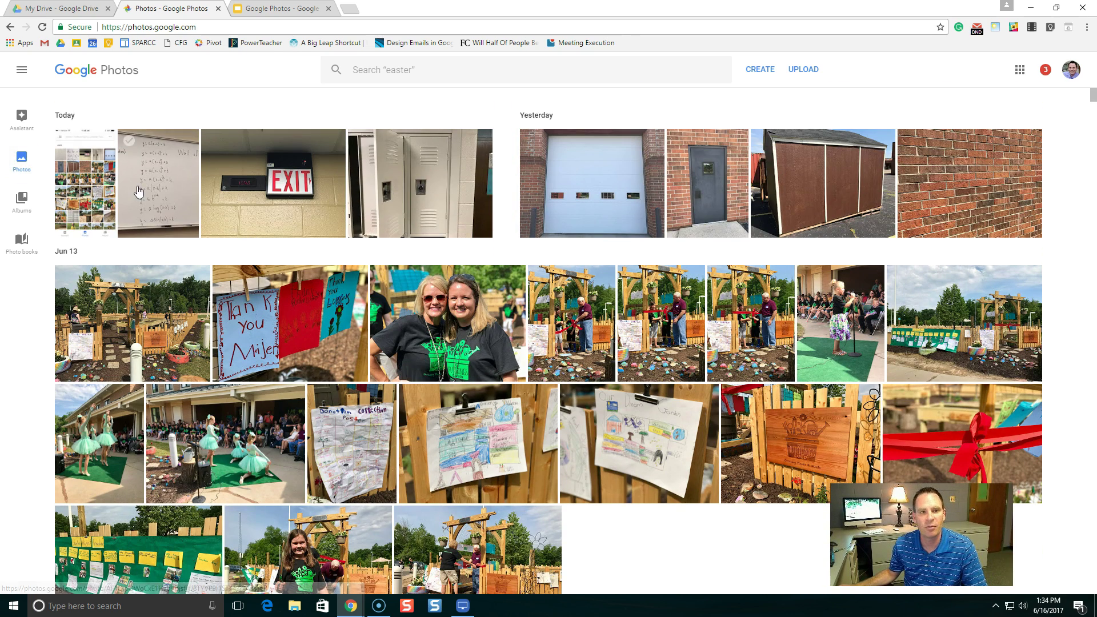
click(19, 205)
click(377, 69)
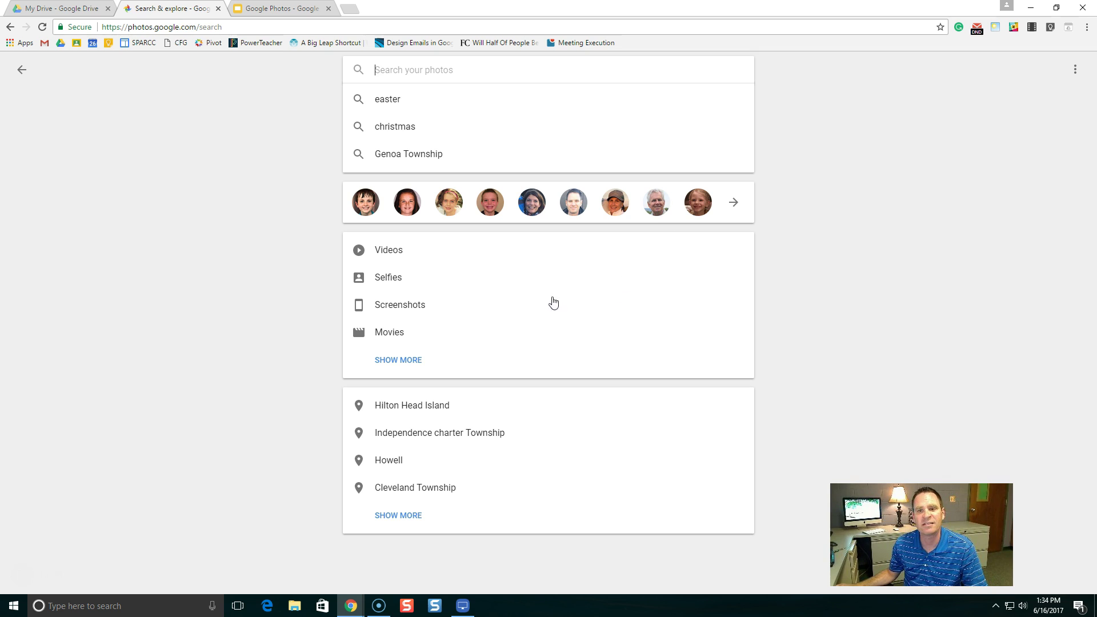
click(485, 207)
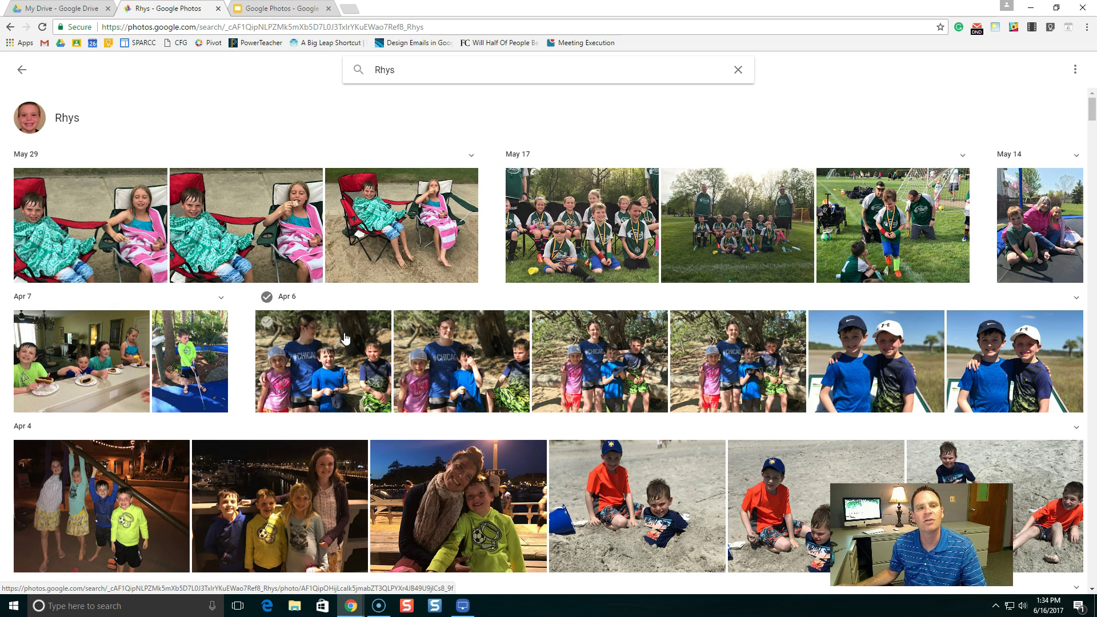
click(21, 71)
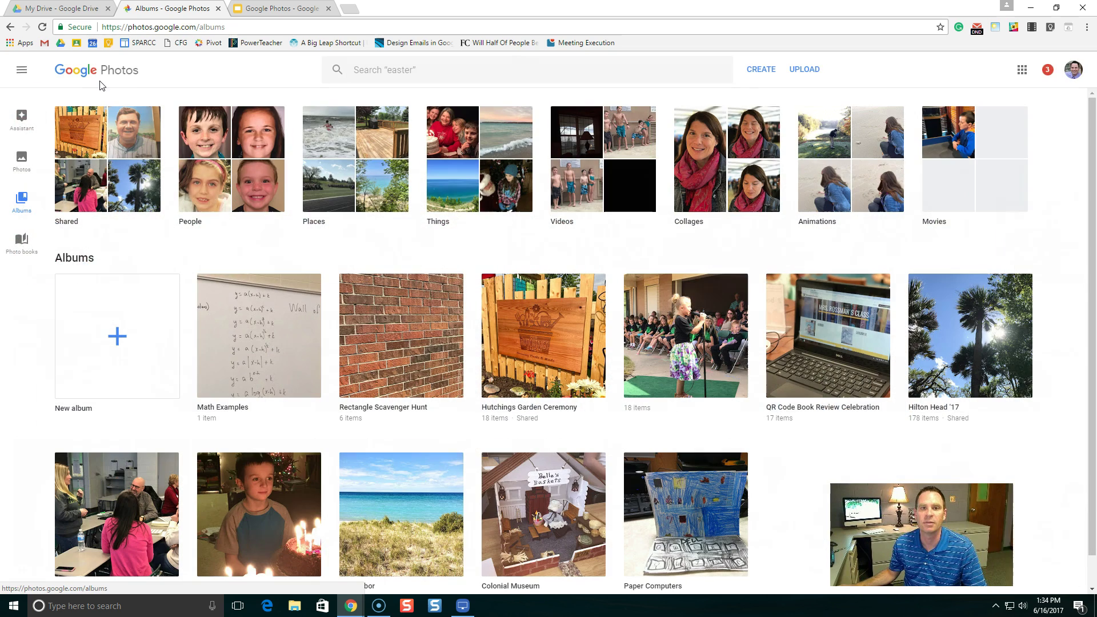
click(407, 70)
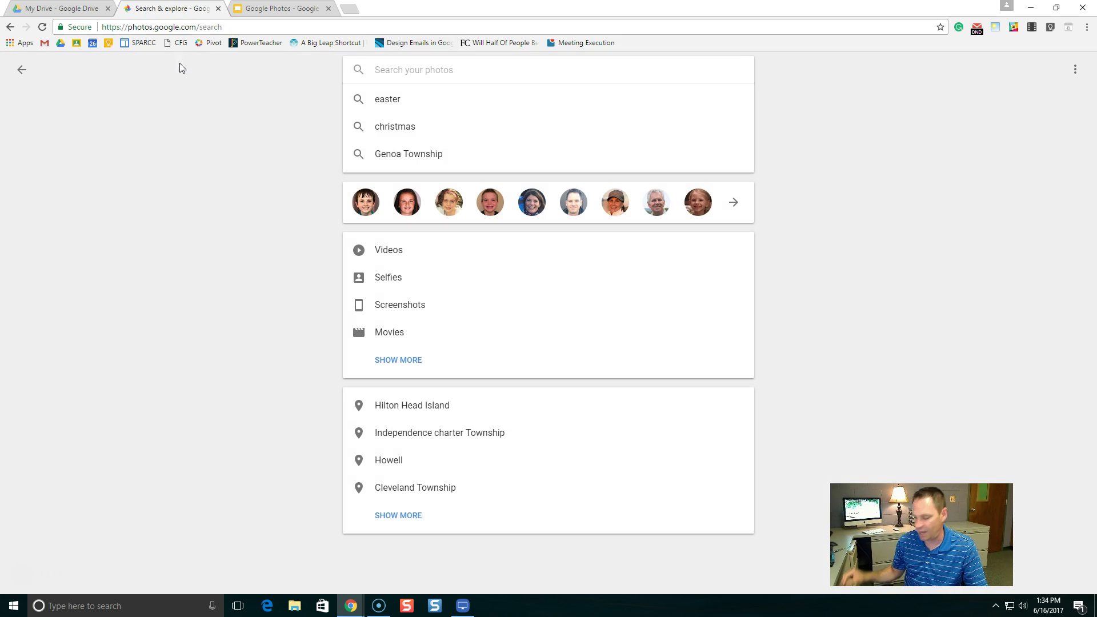
click(23, 69)
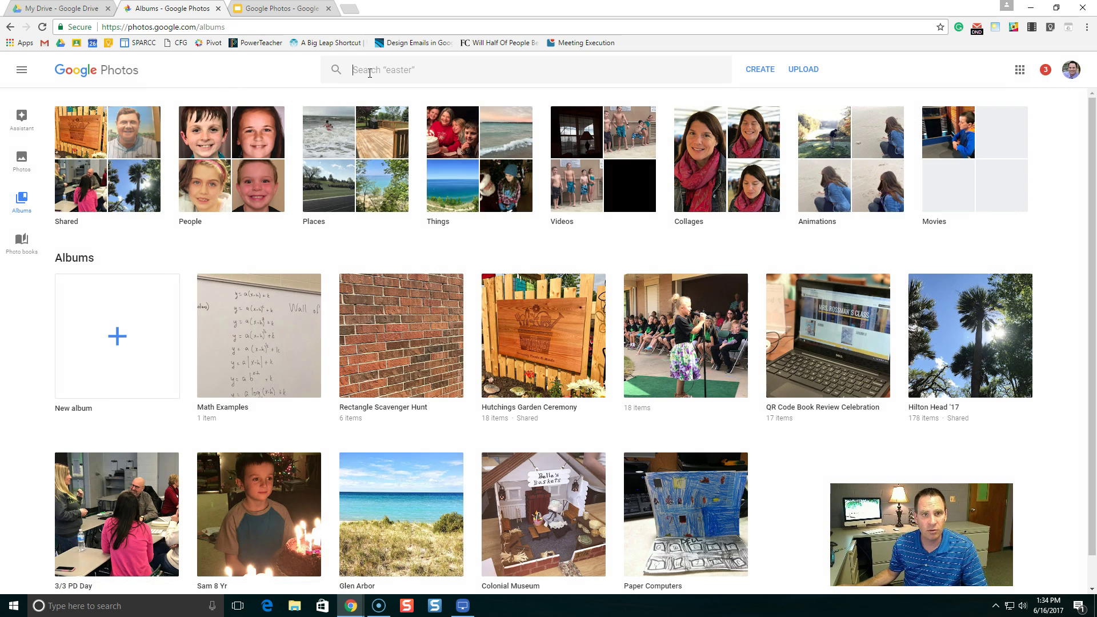
click(370, 72)
text(hilton head)
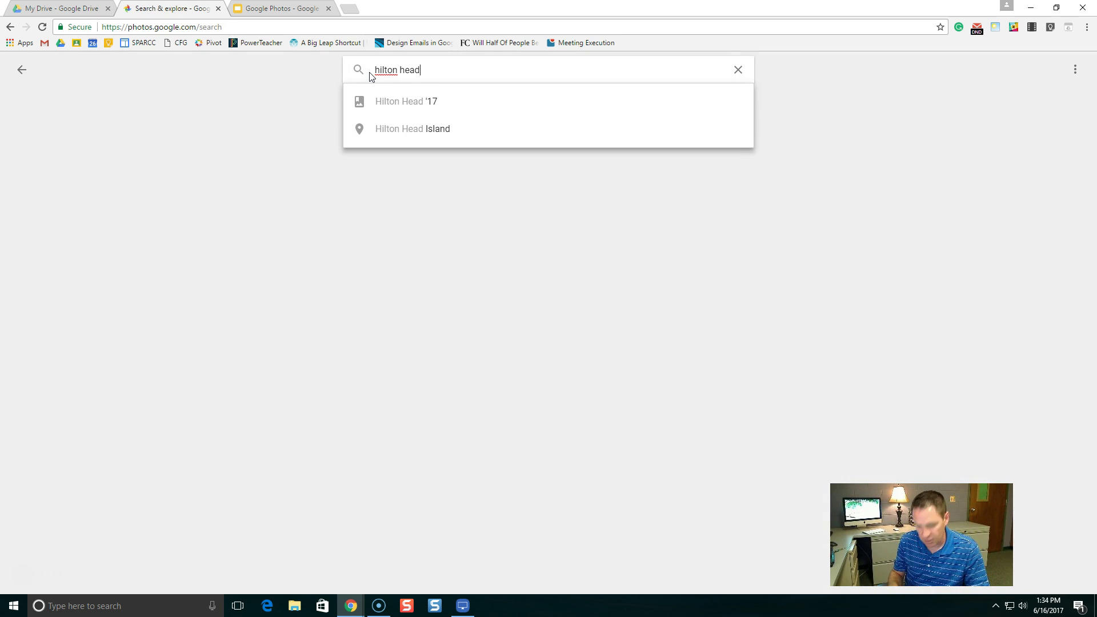
key(Return)
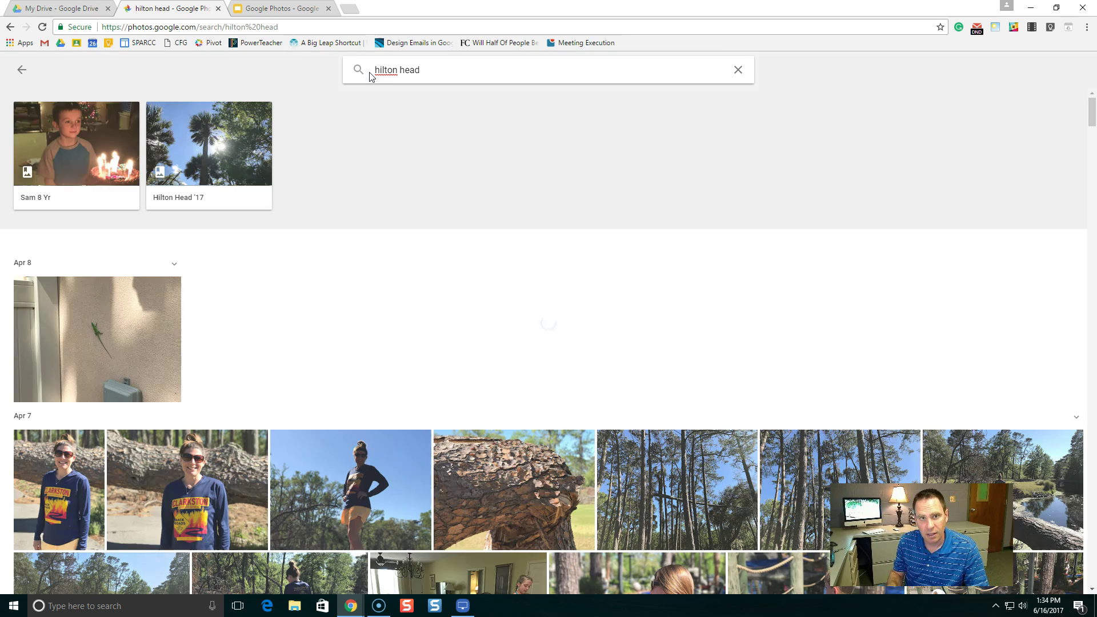
scroll(492, 314, down, 3)
scroll(492, 313, down, 1)
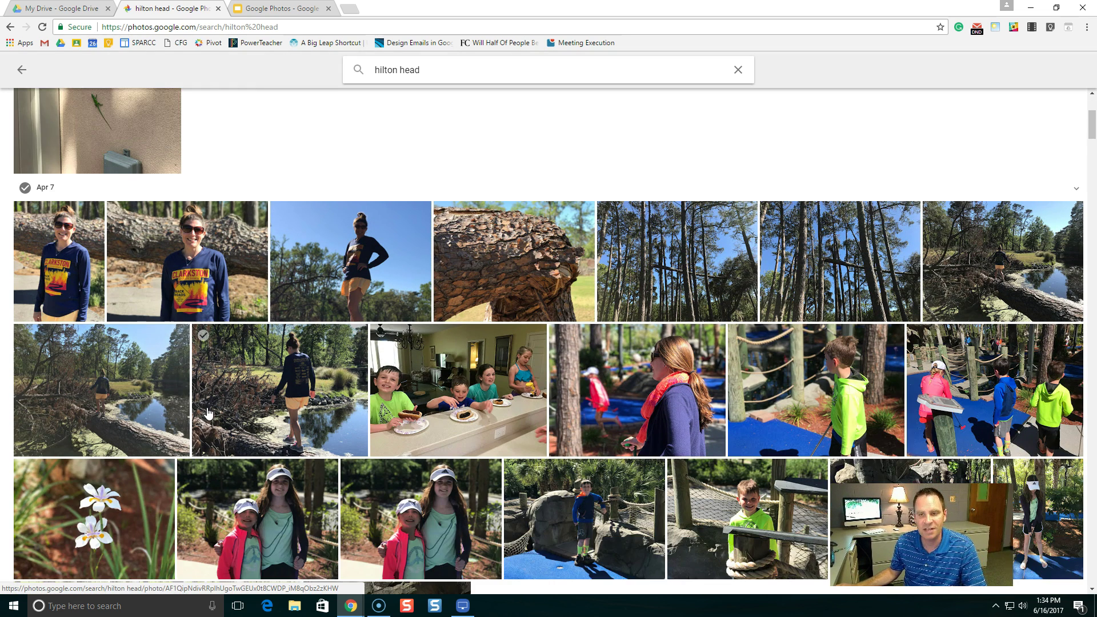
scroll(211, 372, up, 3)
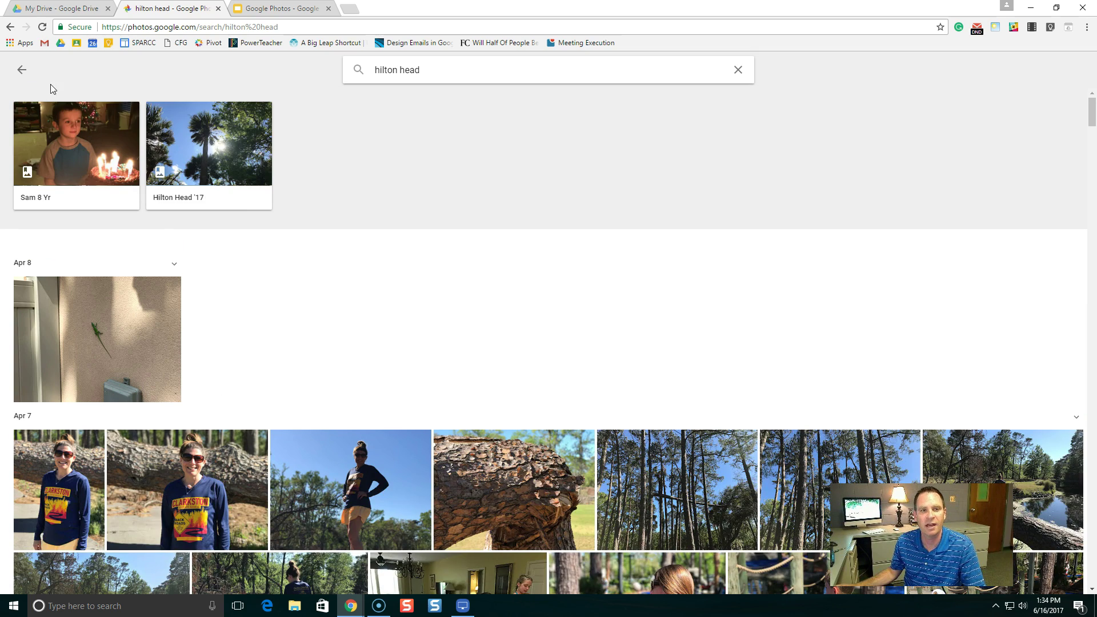
click(23, 70)
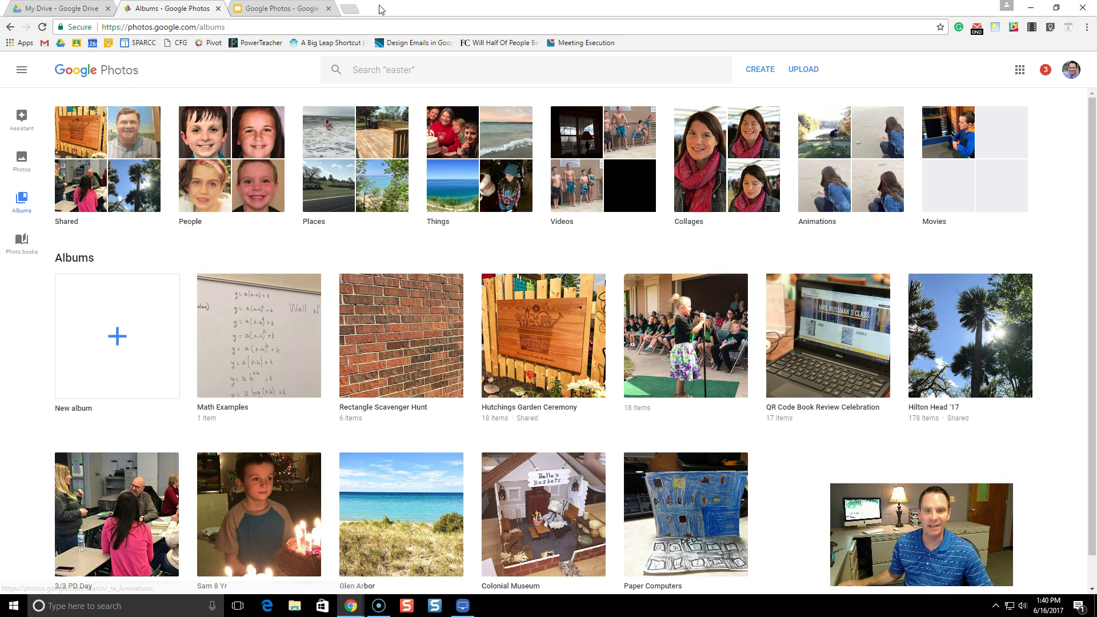
Step: Return to the Slides presentation and open the Whiteboard Example document linked on the Comment in Docs slide
click(280, 8)
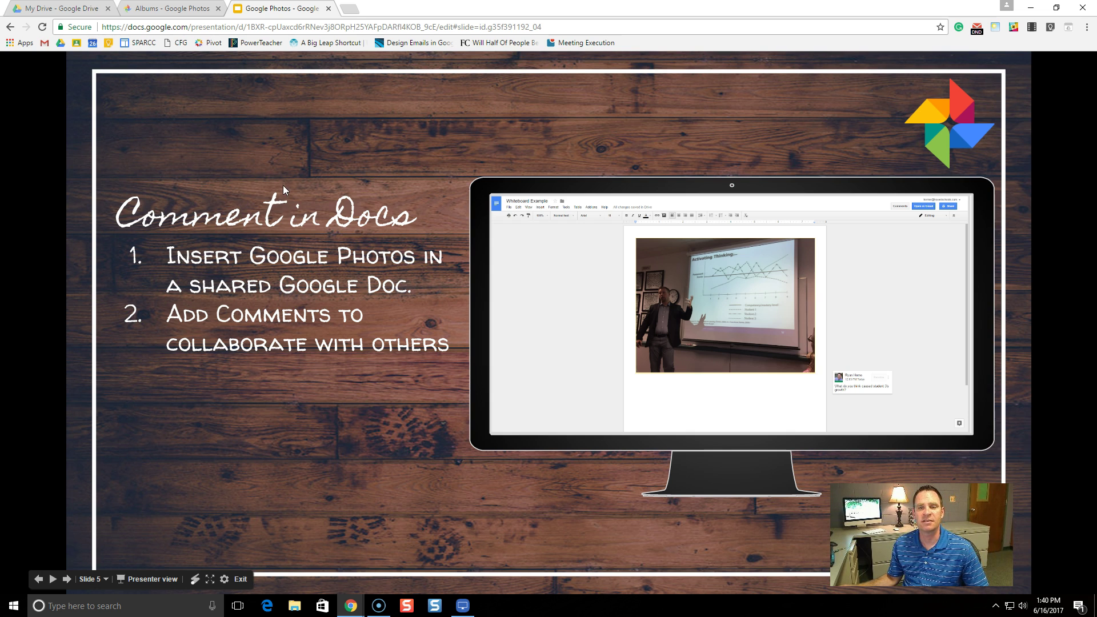
click(522, 296)
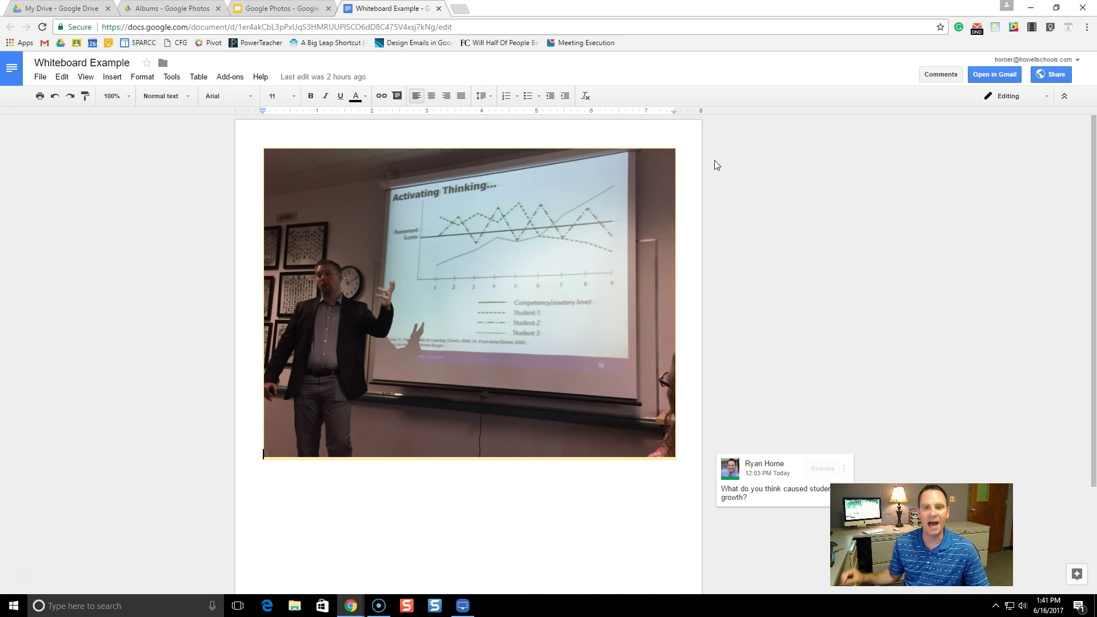
Step: Open the photo's comment, abandon the started reply, and bring up the File menu
click(769, 500)
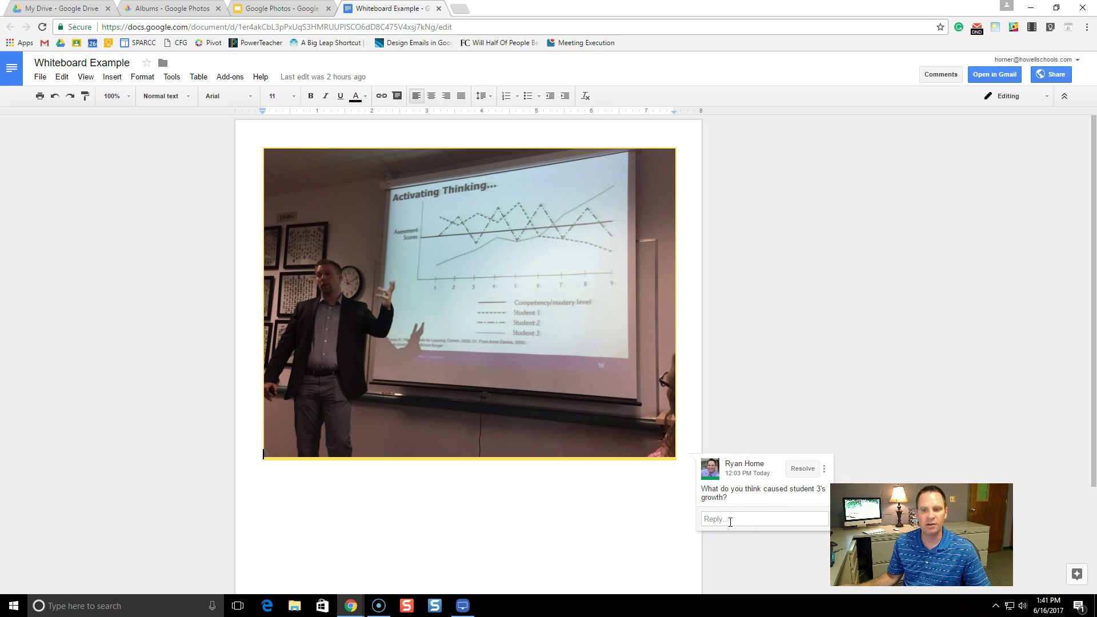
click(730, 520)
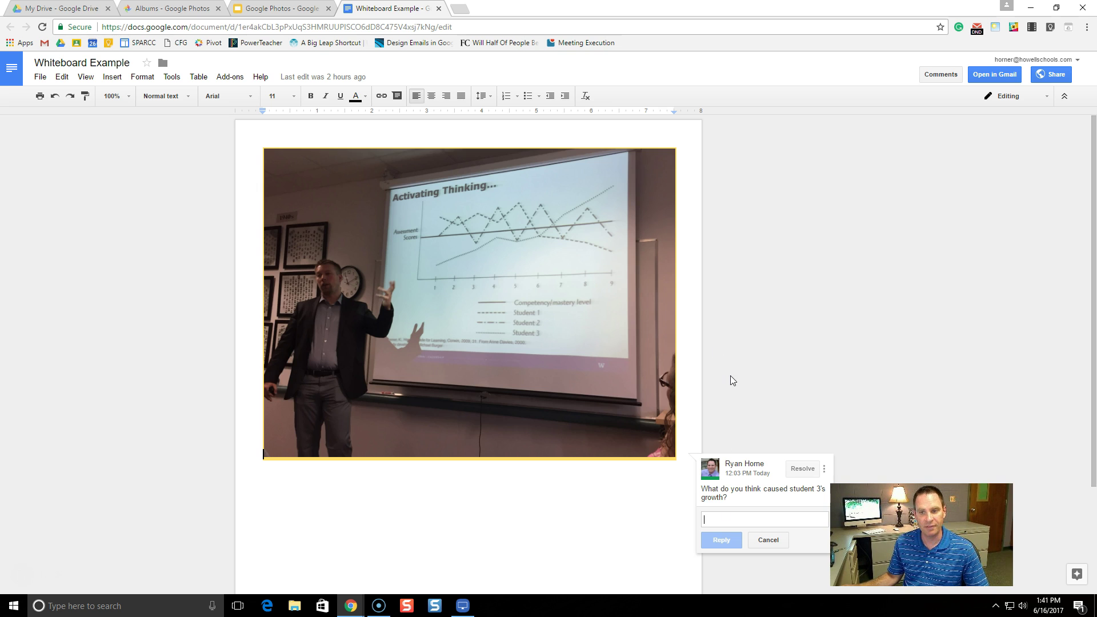
click(743, 346)
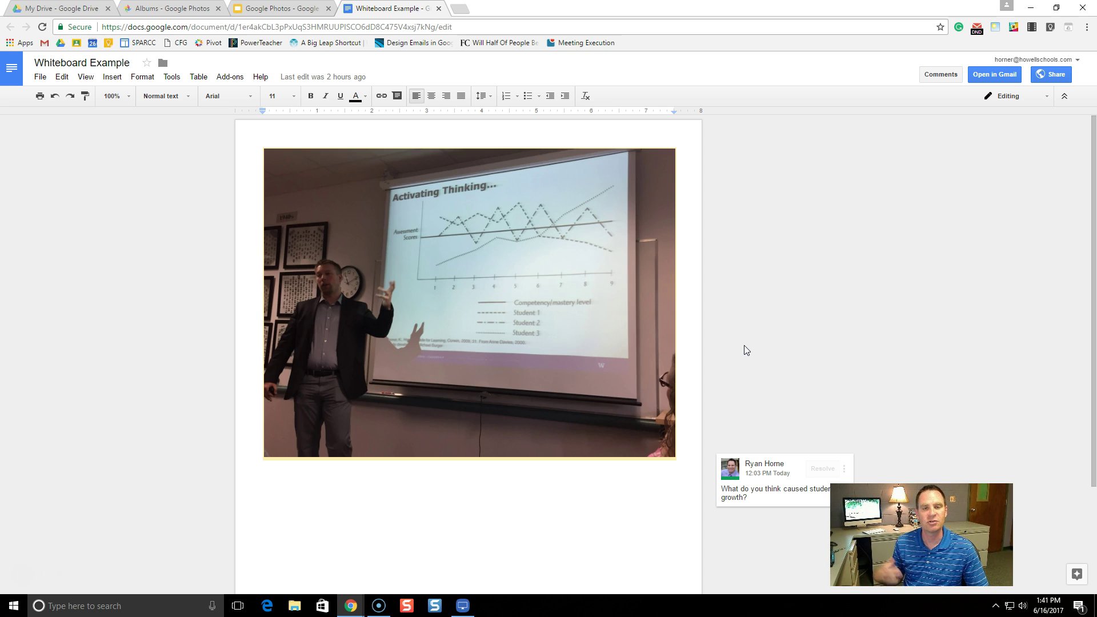
click(44, 78)
Step: Create a new blank document and insert an image, browsing the Google Photos albums
mouse_move(114, 119)
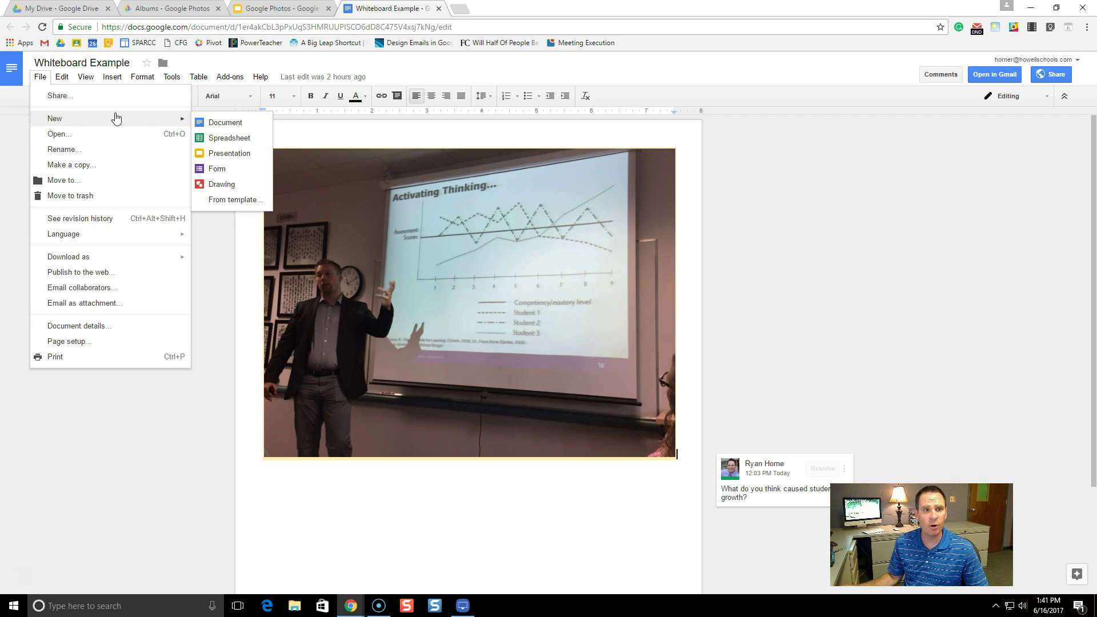
click(220, 121)
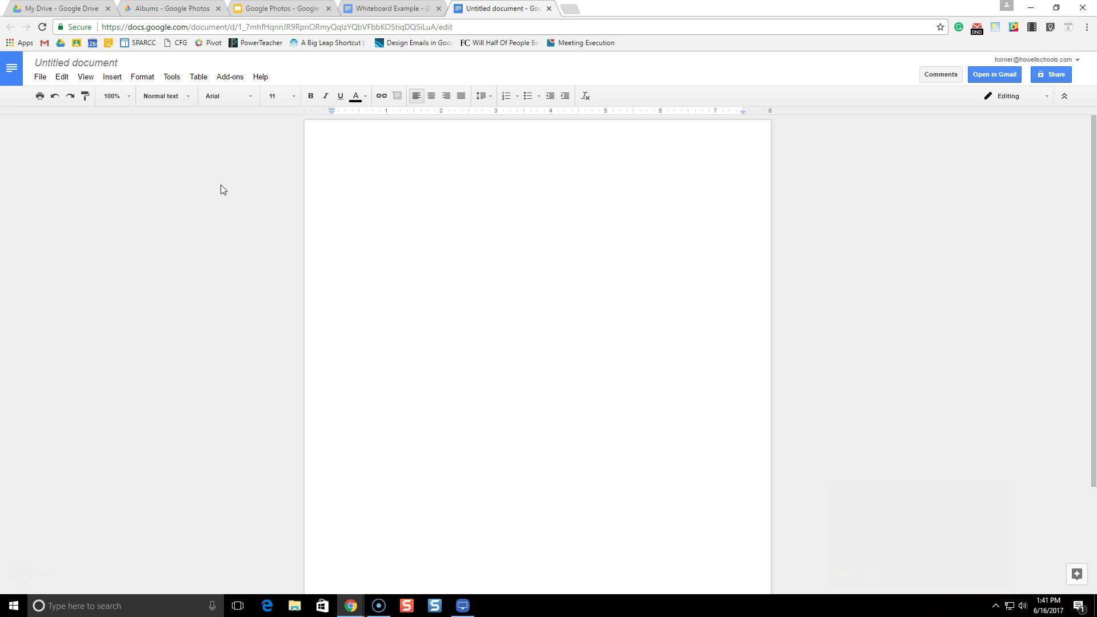
click(113, 80)
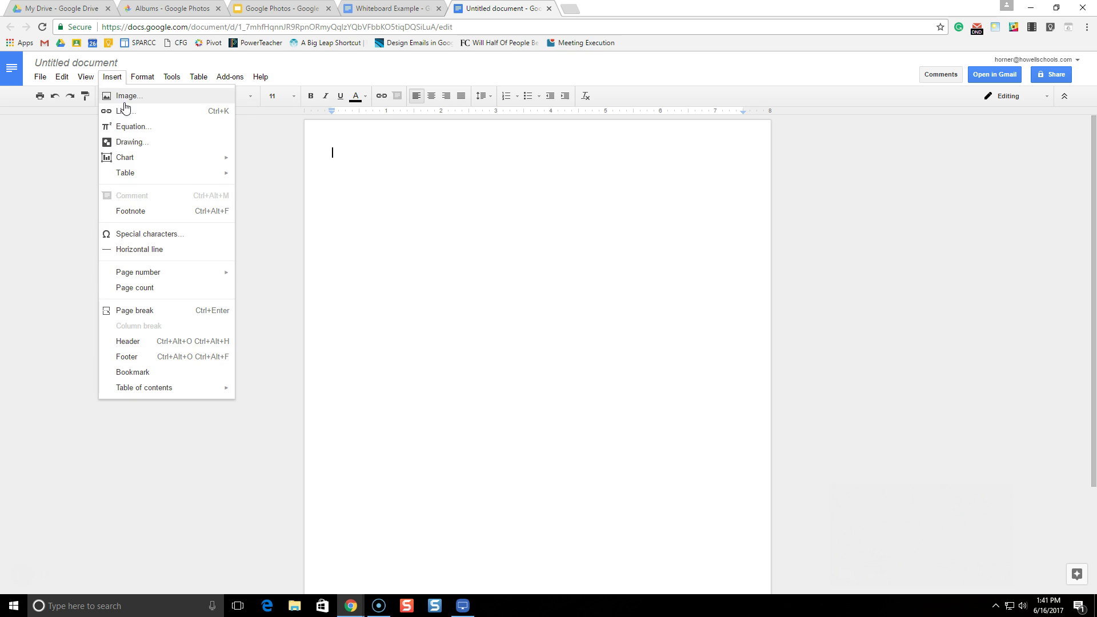
click(126, 100)
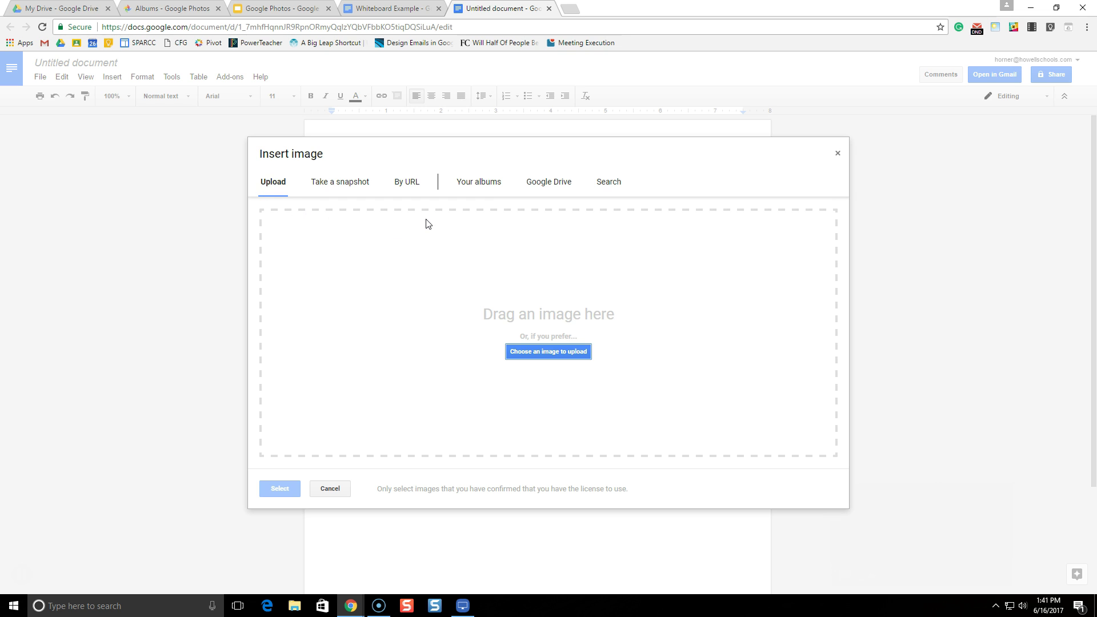
click(485, 184)
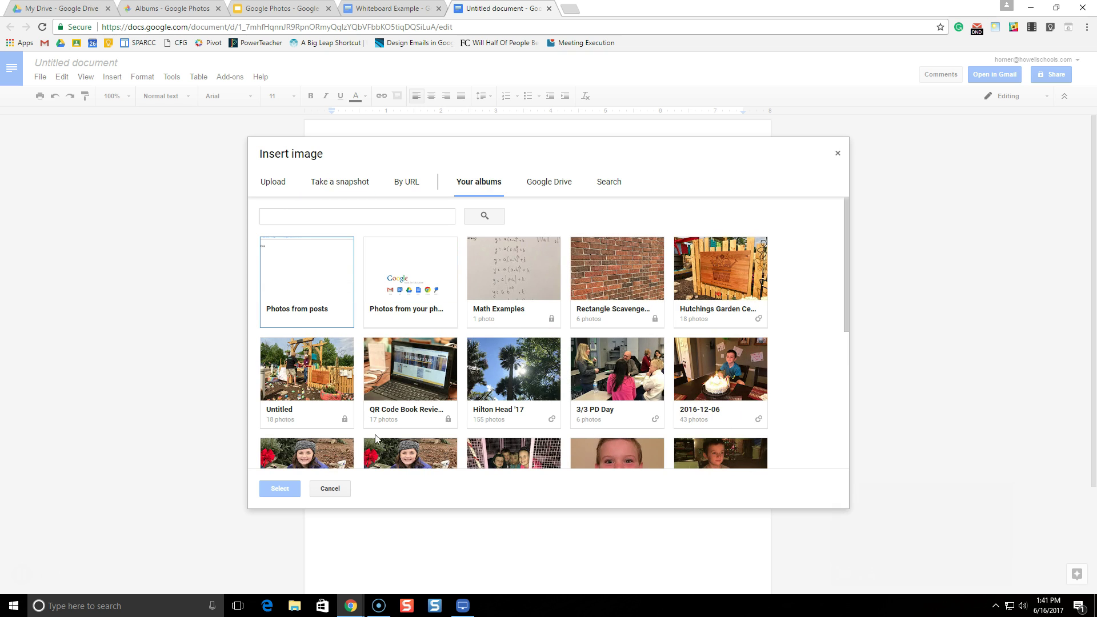
Step: Search the albums for 'garden' and insert the first garden photo into the document
click(339, 218)
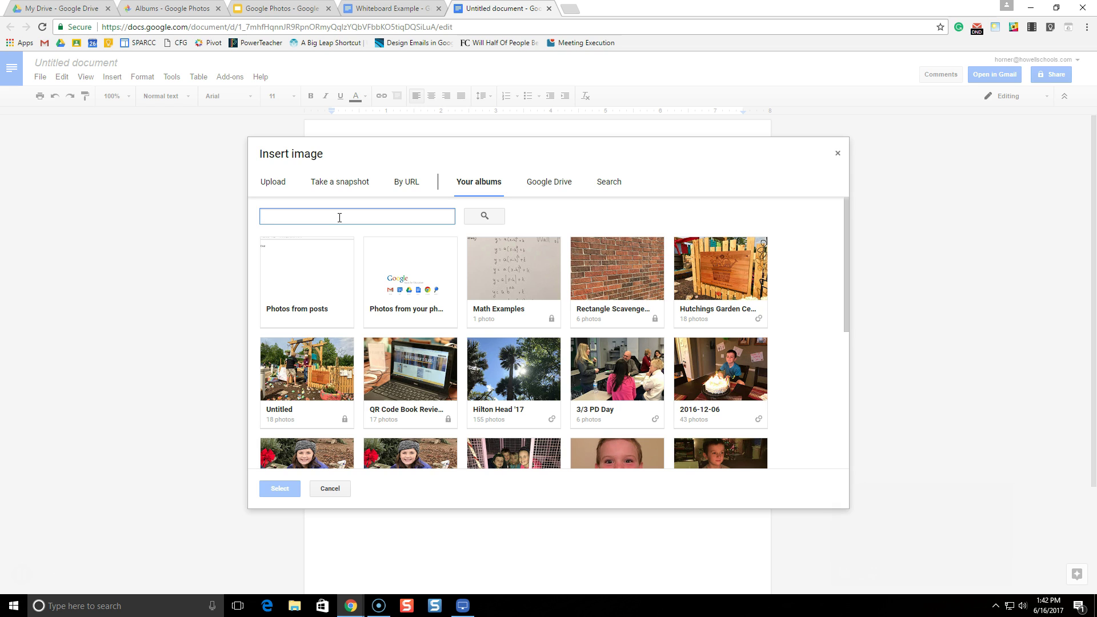
text(garden)
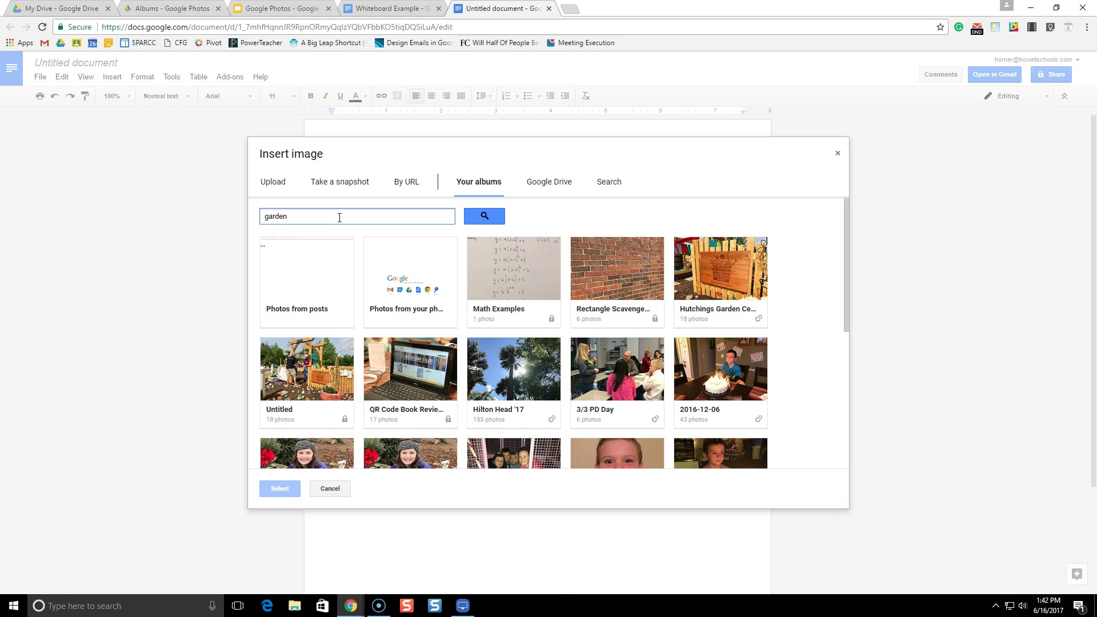
key(Return)
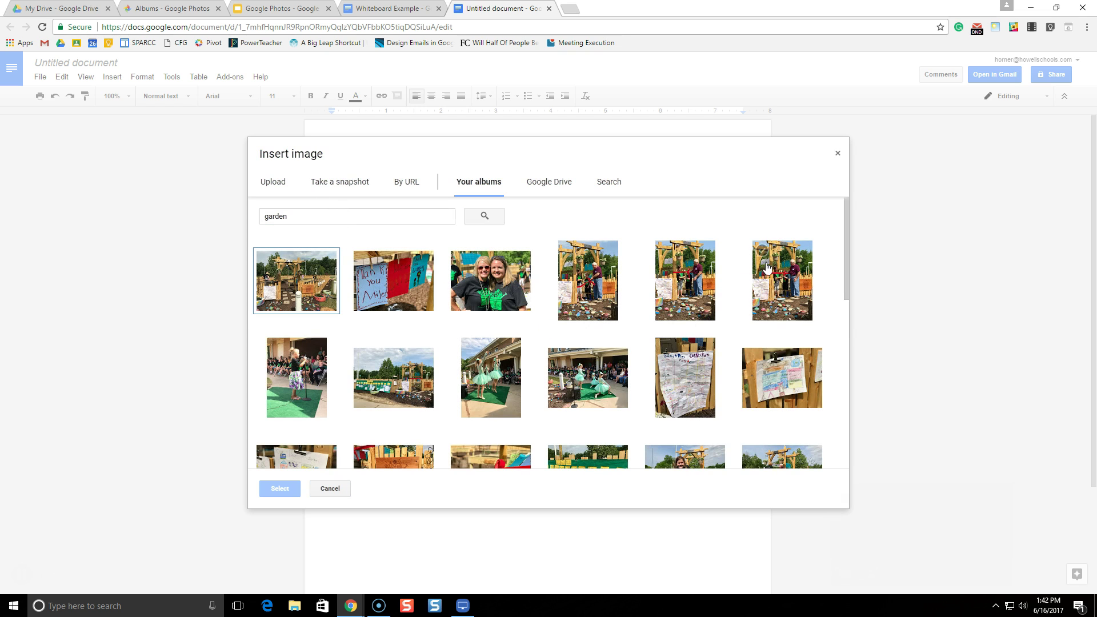
click(398, 381)
click(273, 490)
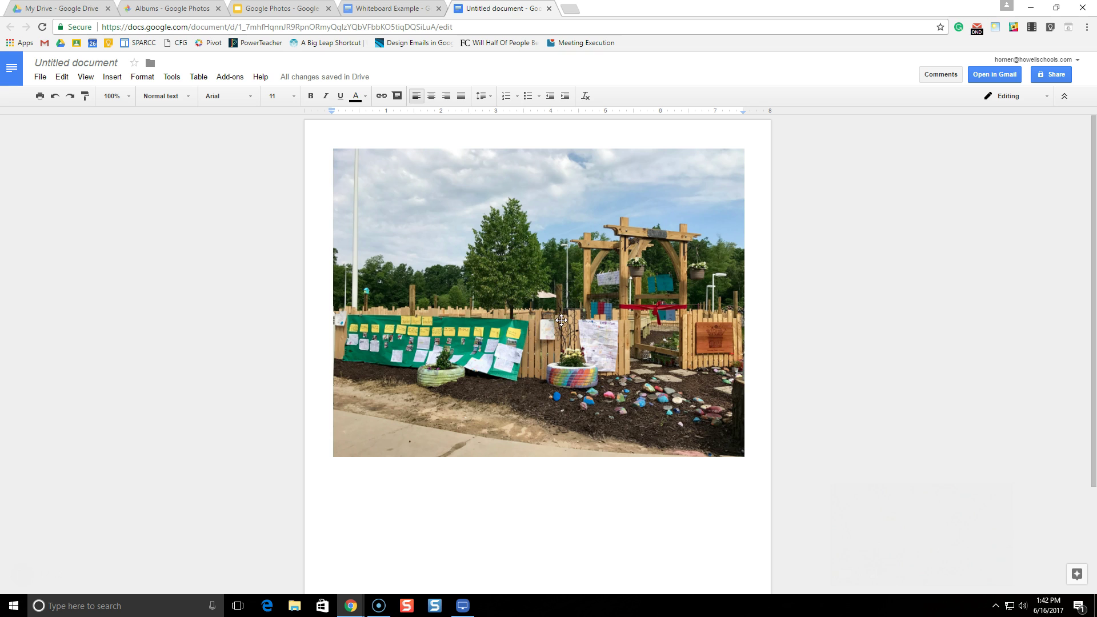
Step: Comment 'What's next in the timeline now that garden is complete?' on the garden photo, correcting both typos
click(565, 248)
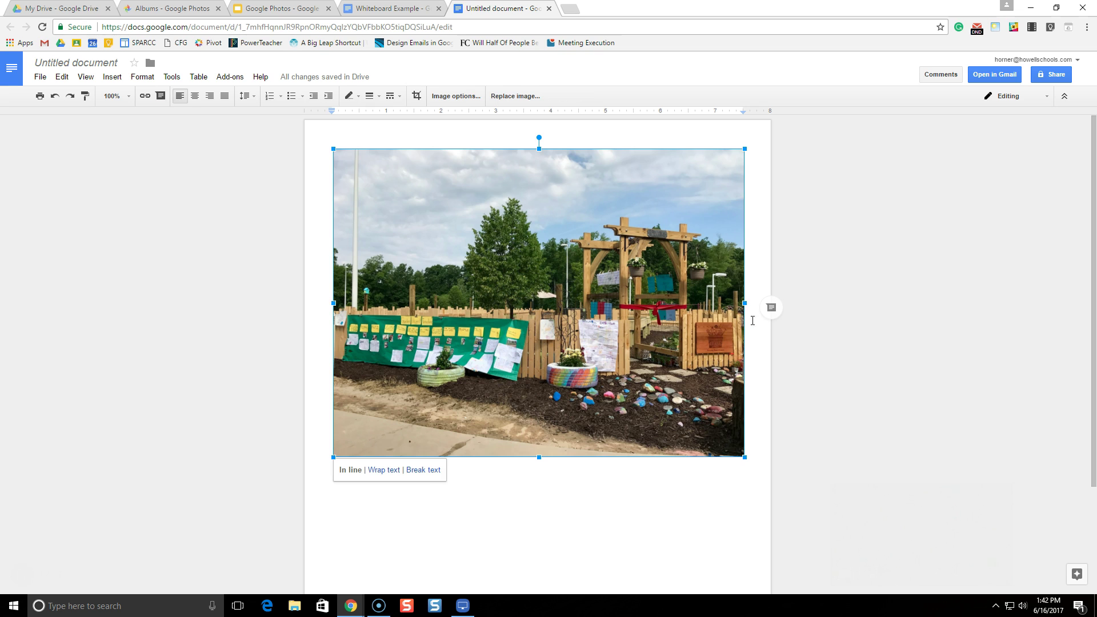
click(771, 307)
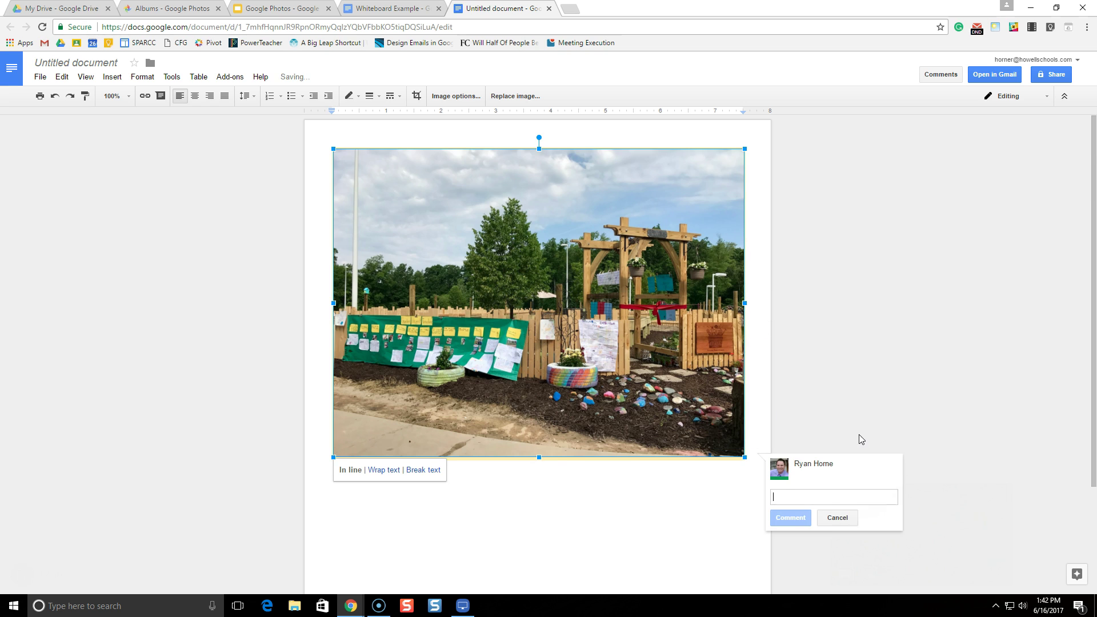
scroll(861, 439, down, 2)
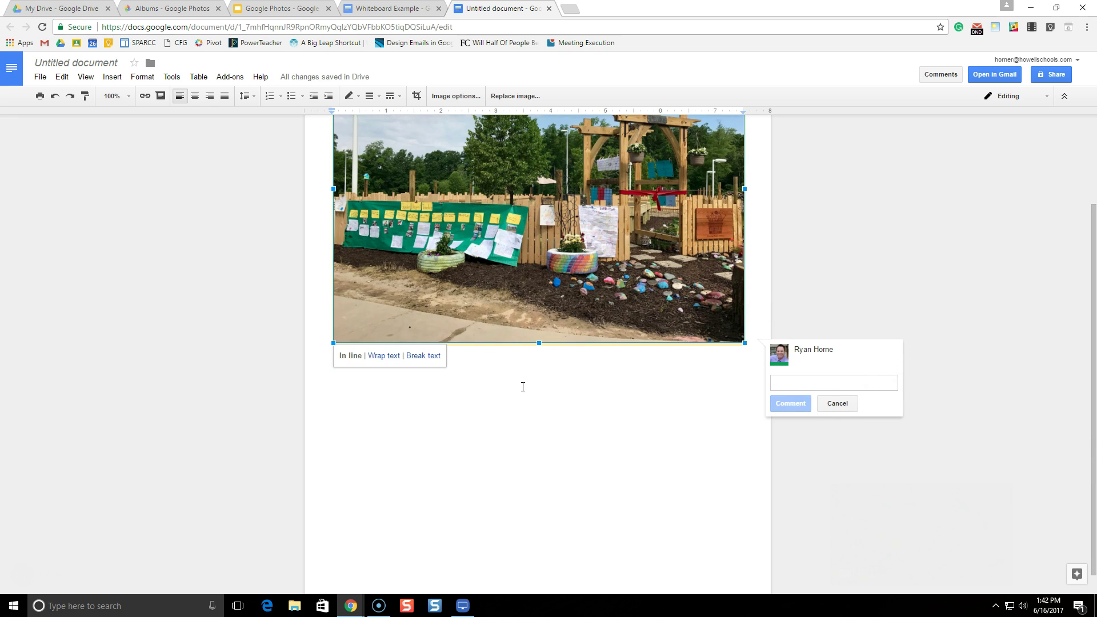
text(What's next in the timelione now that garden)
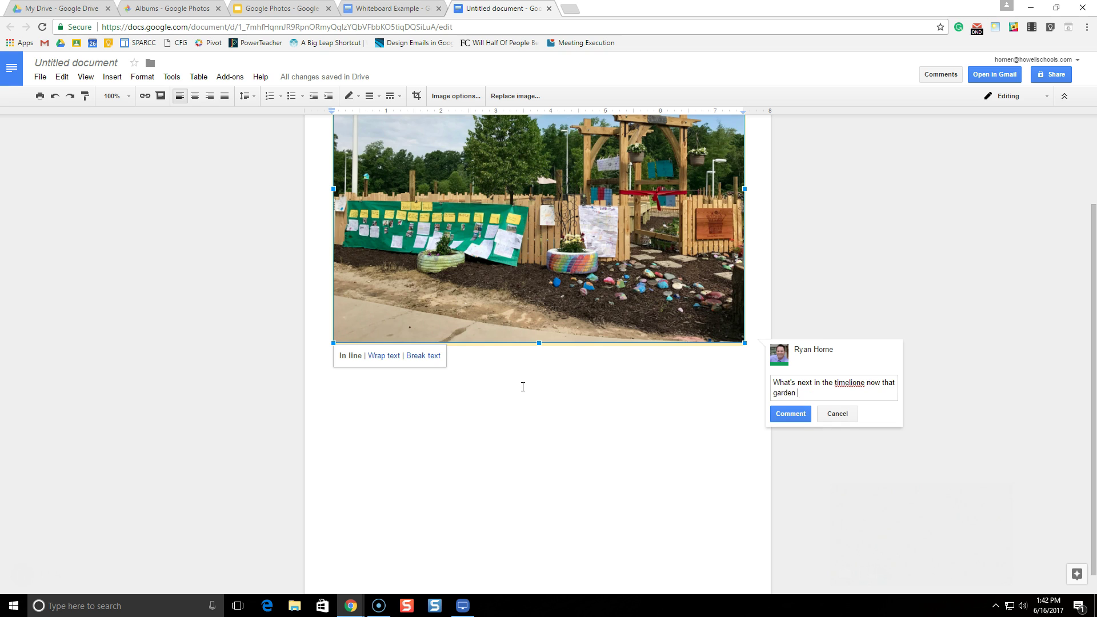
text( is compleye?)
right_click(826, 396)
click(841, 403)
right_click(854, 386)
click(874, 398)
click(789, 416)
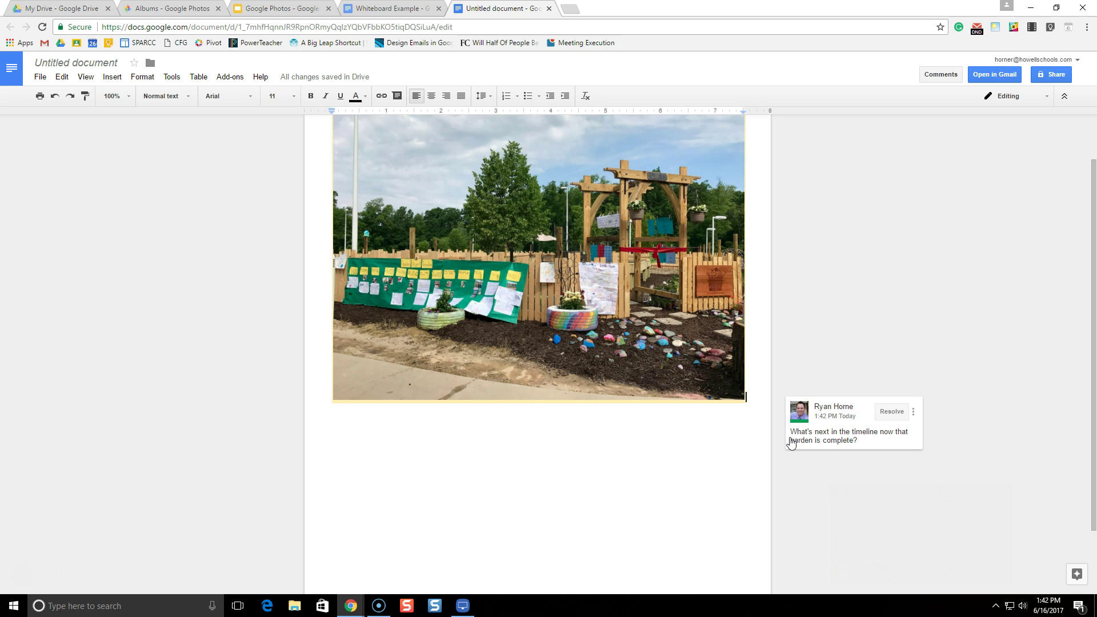
Step: Go through the Whiteboard Example and Untitled document tabs, ending on the Slides presentation
scroll(740, 440, up, 1)
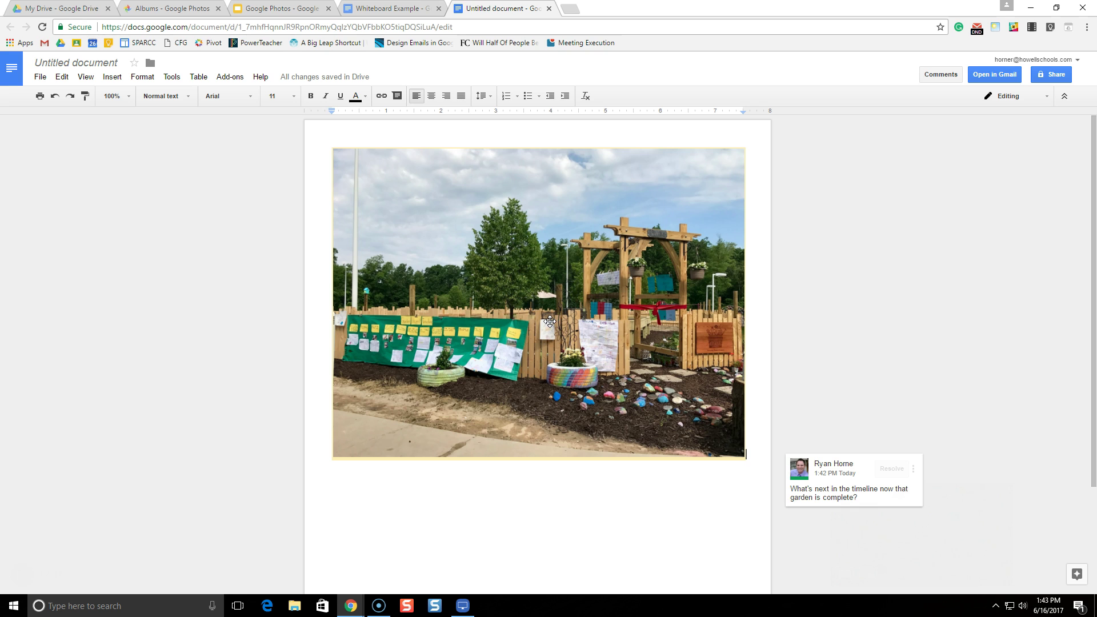
click(415, 10)
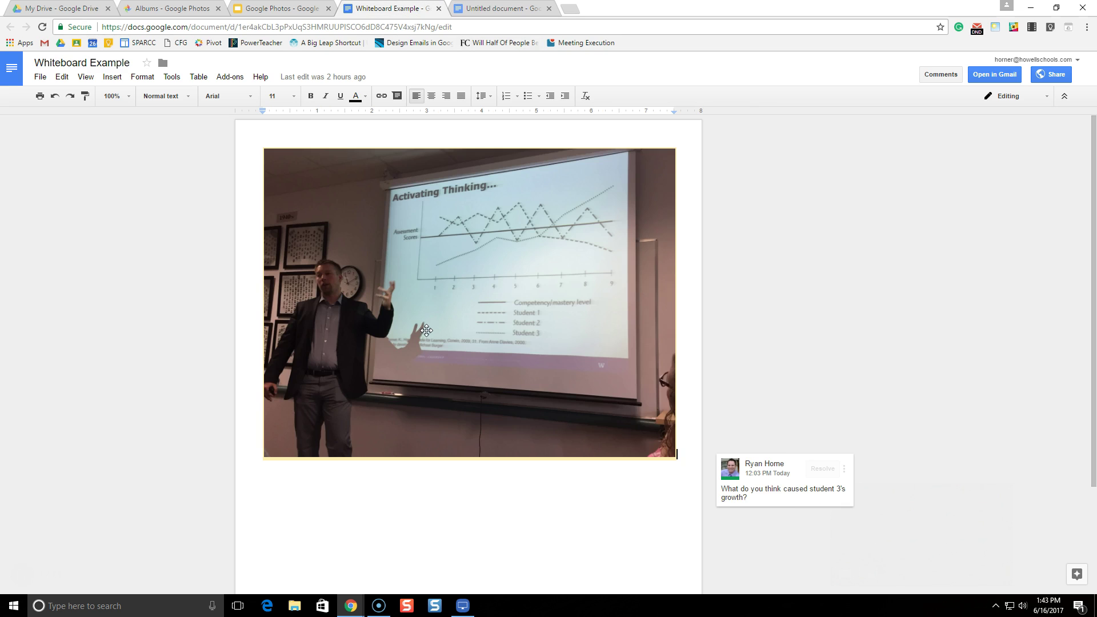
click(480, 8)
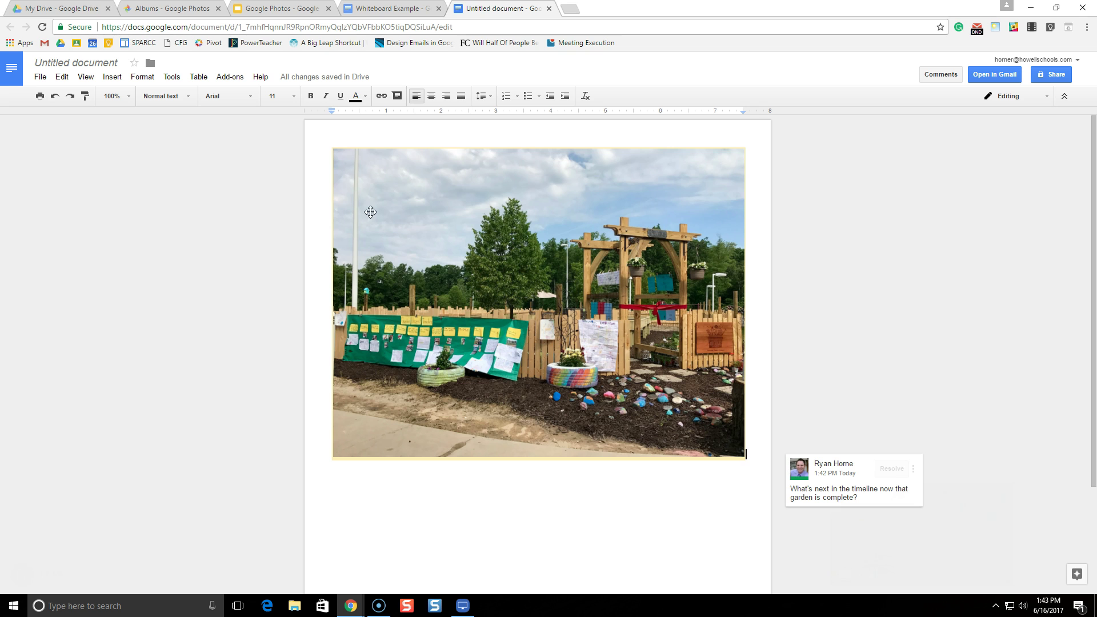
click(275, 9)
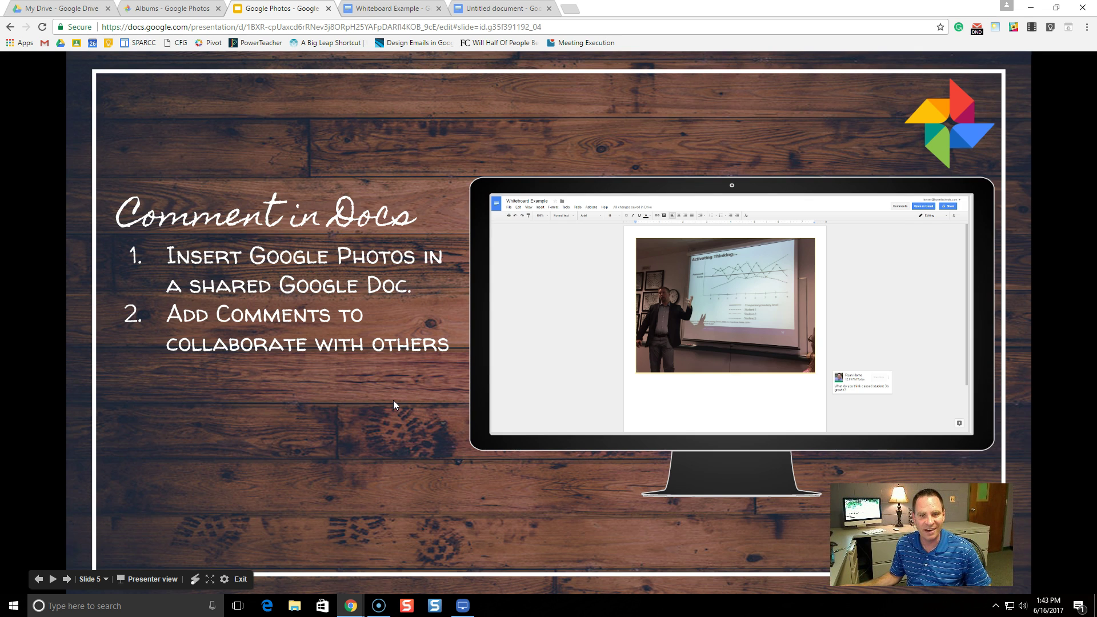
Step: Advance the presentation to the closing 'thanks! ANY QUESTIONS?' slide
key(Right)
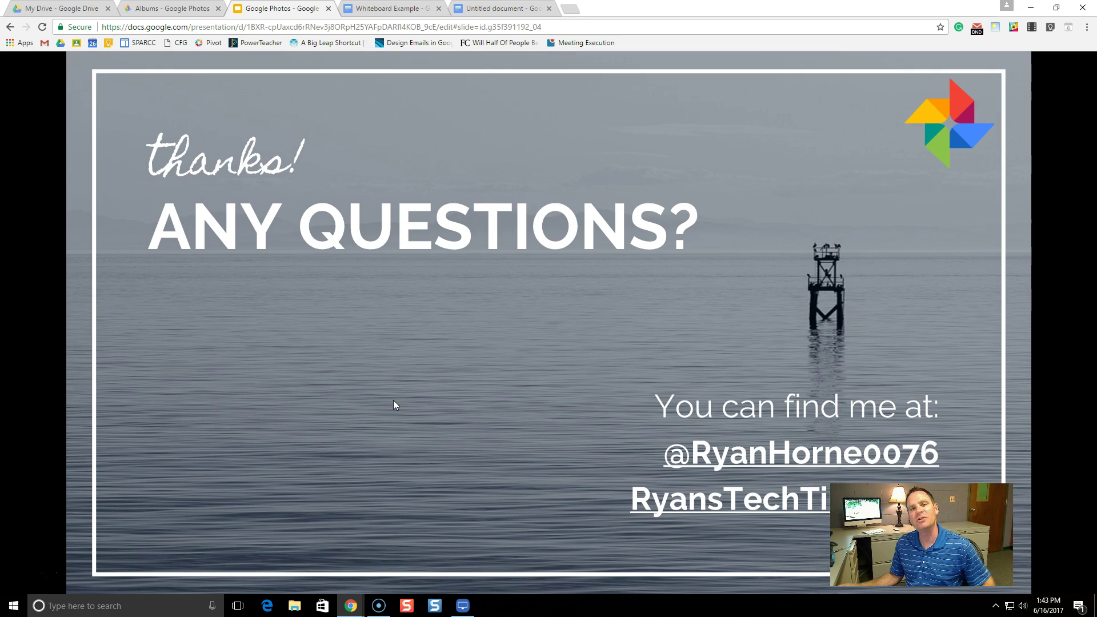